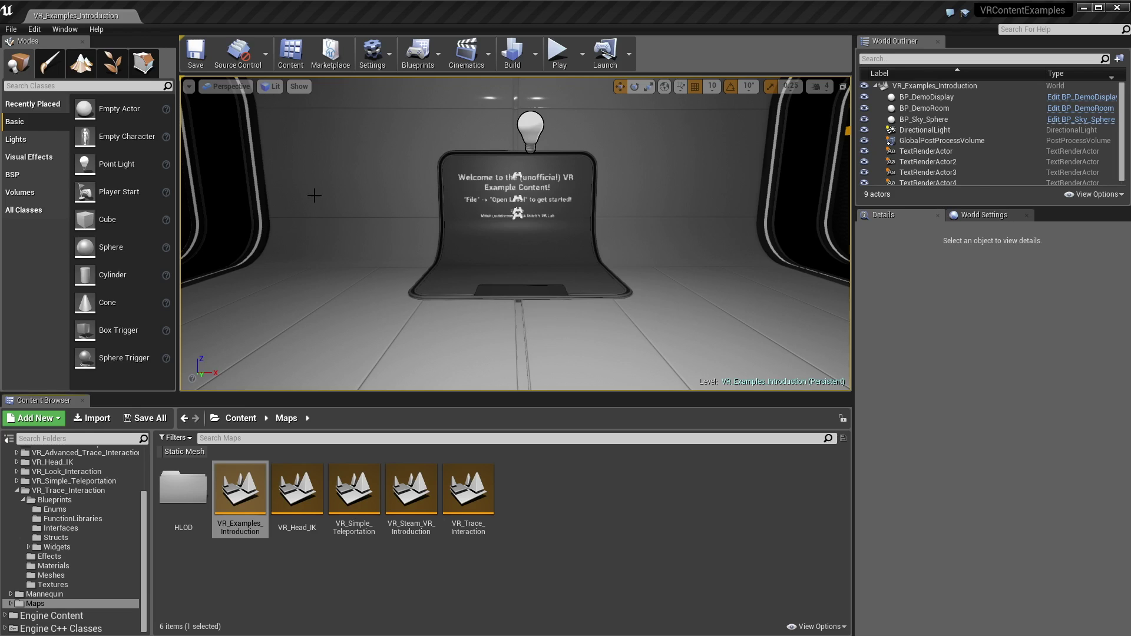
Step: Open the VR_Trace_Interaction level from the Maps folder
key(w)
mouse_move(348, 200)
right_down()
mouse_move(349, 215)
mouse_move(349, 201)
right_up()
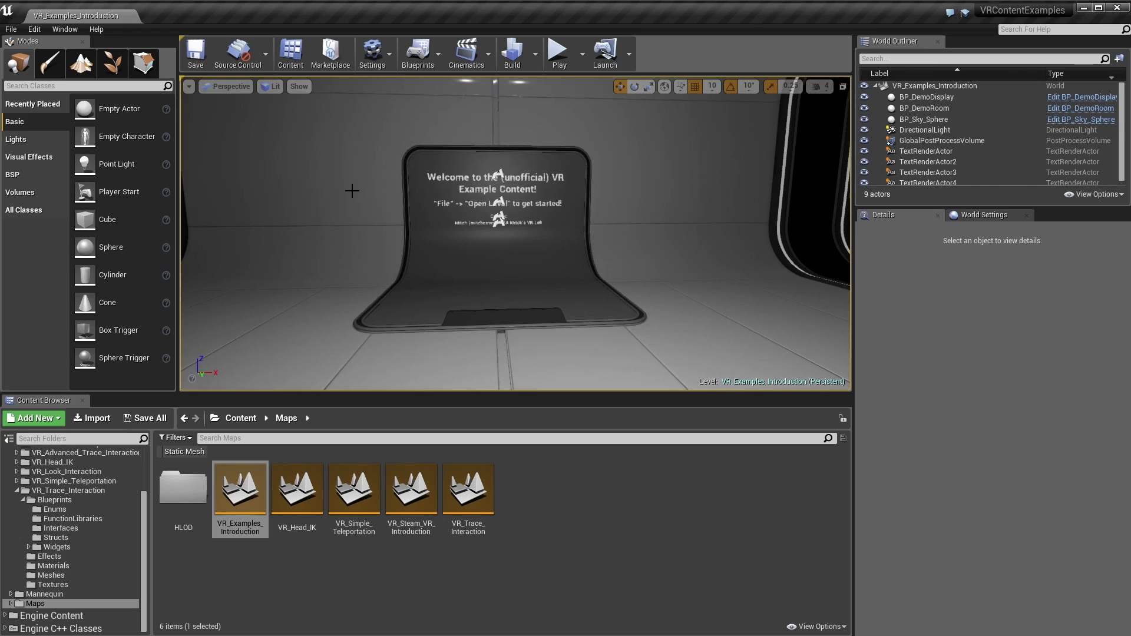
double_click(469, 491)
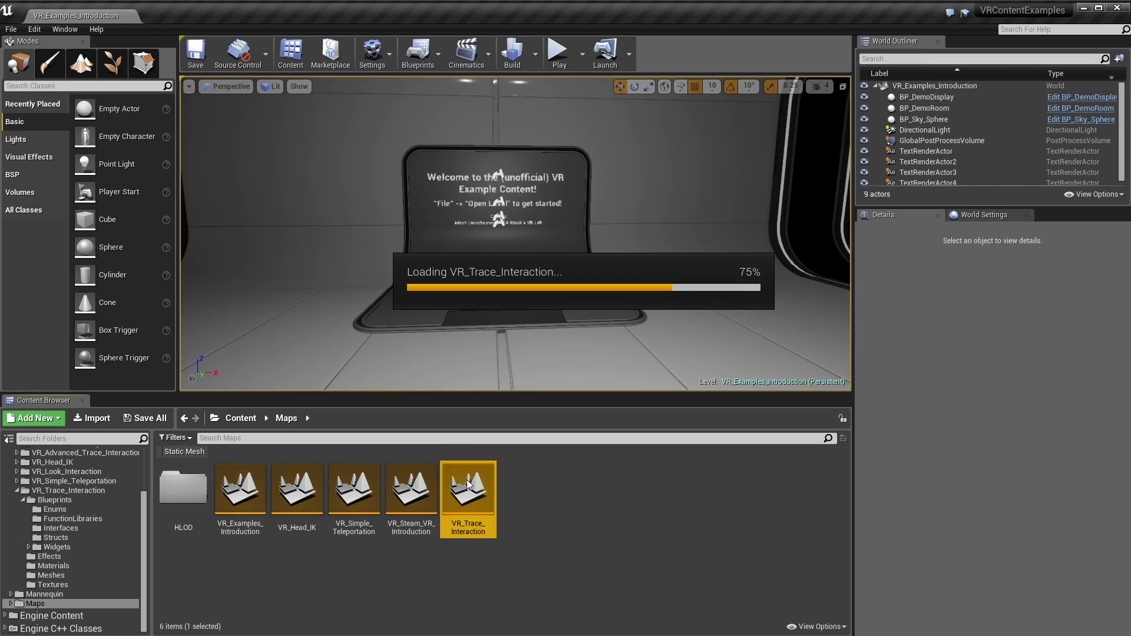
Step: Move the TraceInteractionPawn along the X axis to 1803 cm, in front of the 1.B Basic 3D menu display
mouse_move(457, 320)
right_down()
mouse_move(438, 304)
mouse_move(449, 316)
right_up()
key(w)
key(s)
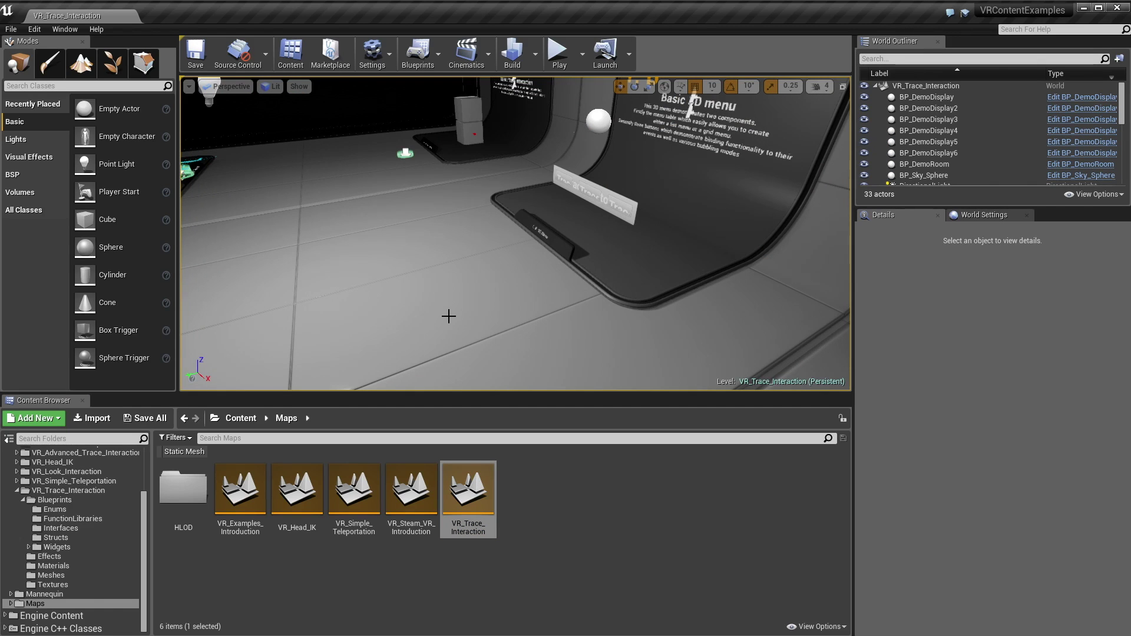
right_drag(436, 315, 681, 218)
key(s)
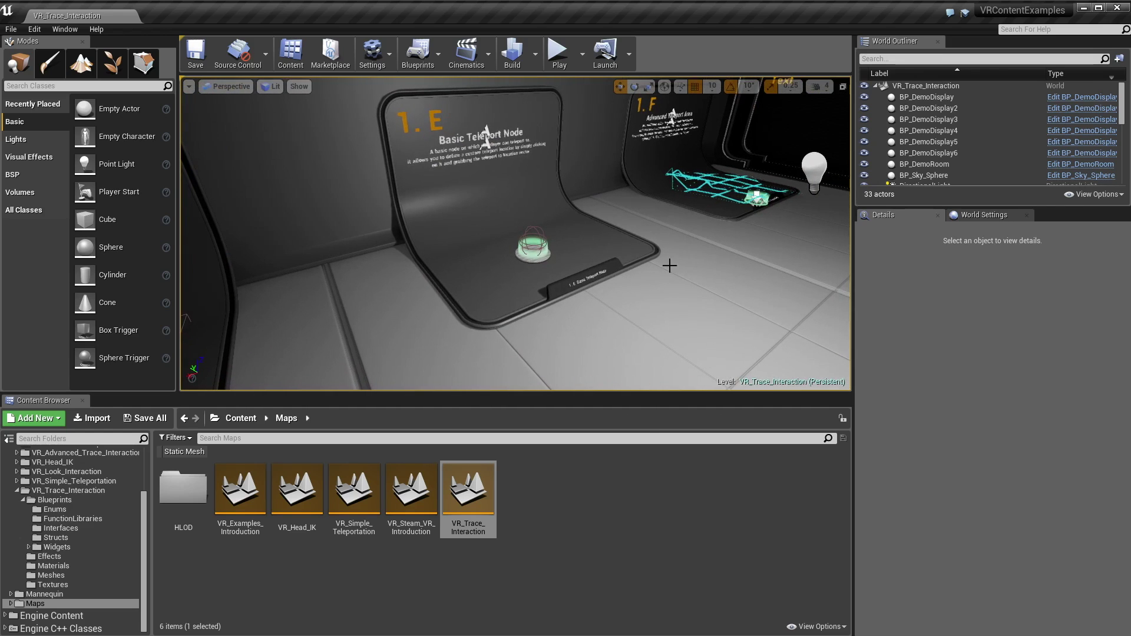
mouse_move(611, 247)
mouse_down()
mouse_move(554, 273)
mouse_move(611, 248)
mouse_up()
click(795, 255)
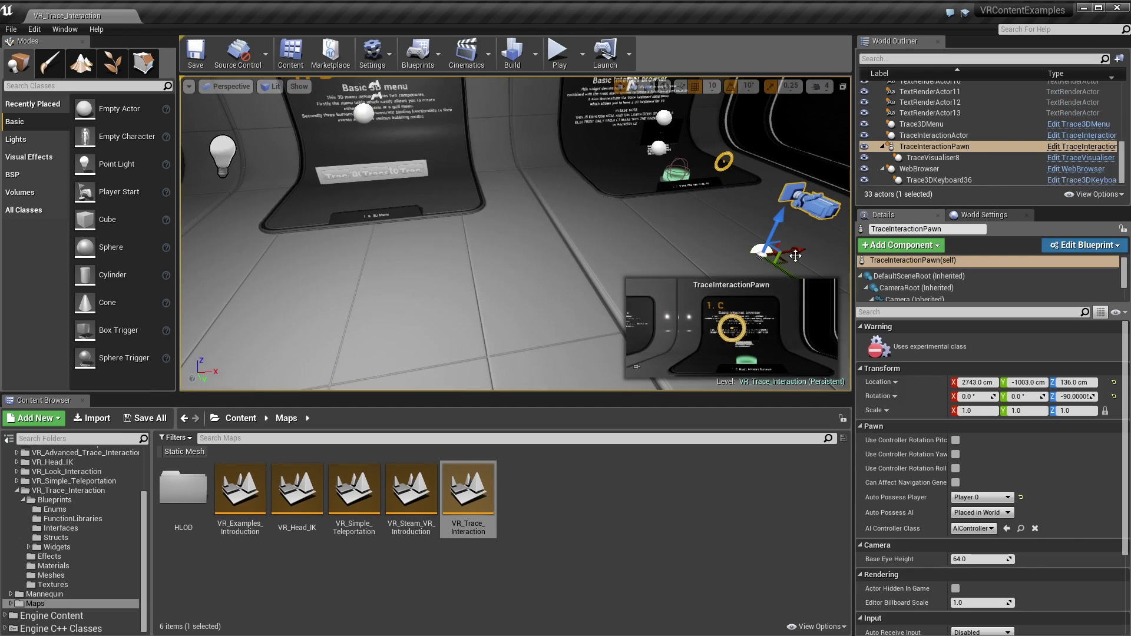
drag(795, 255, 396, 302)
right_drag(482, 279, 425, 274)
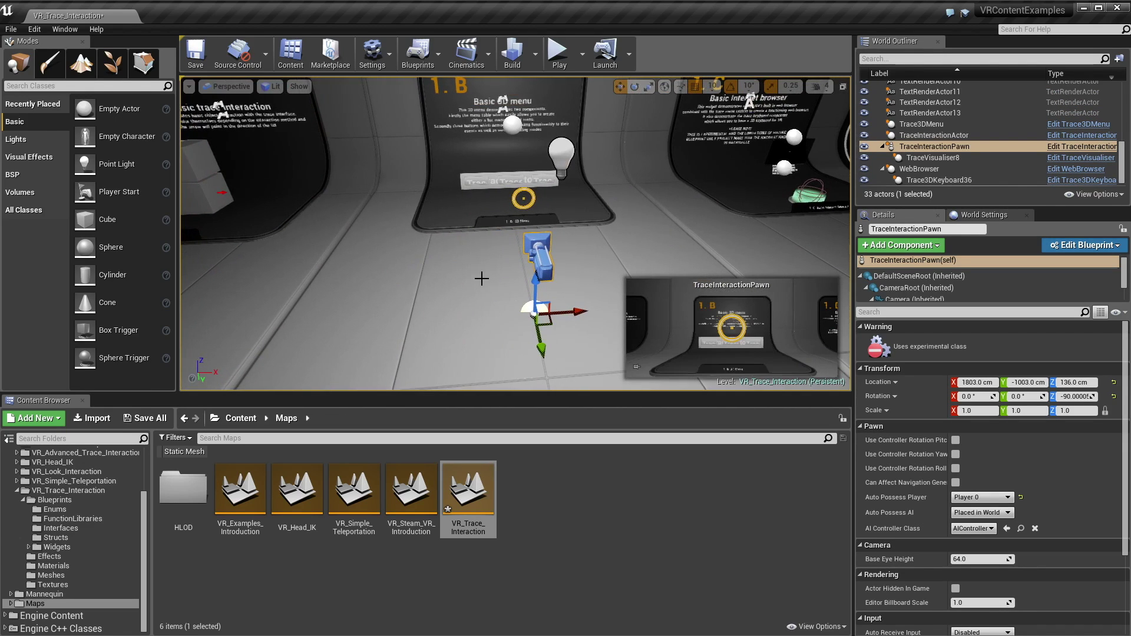
drag(482, 278, 482, 244)
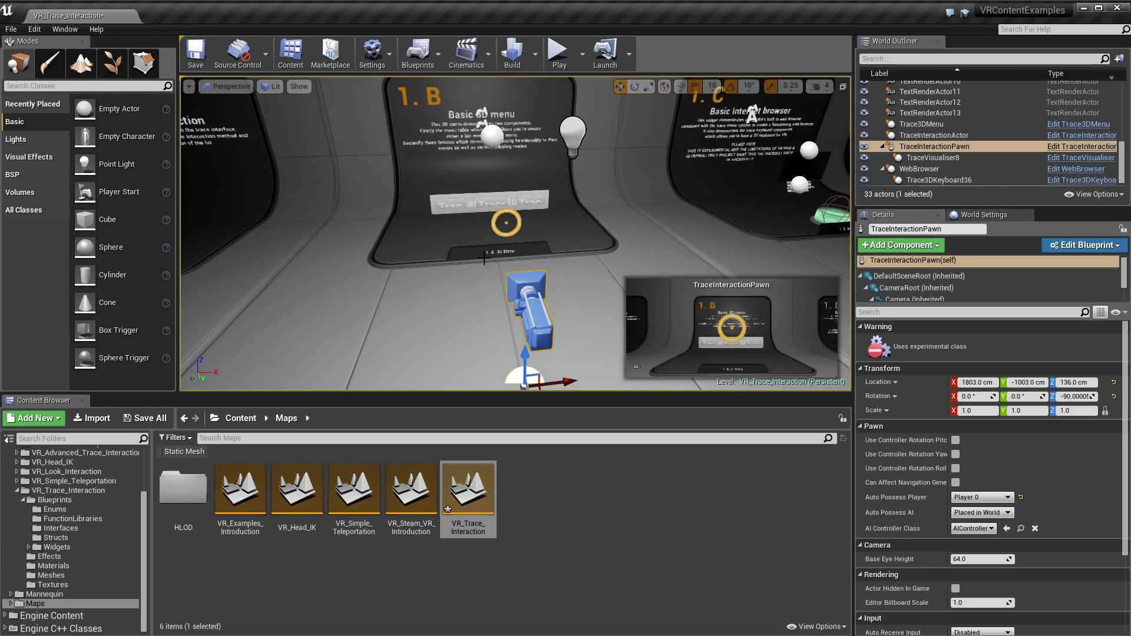
Step: Play the level, try out the numbered list items and bubble buttons of the 1.B menu, and stop the session
click(558, 62)
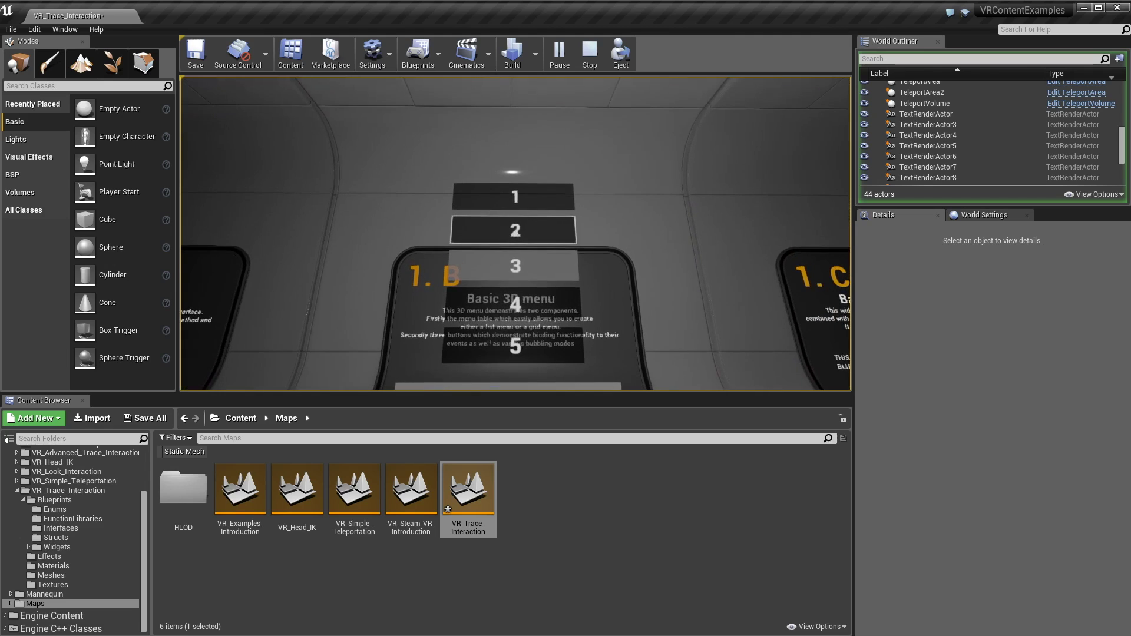
click(515, 230)
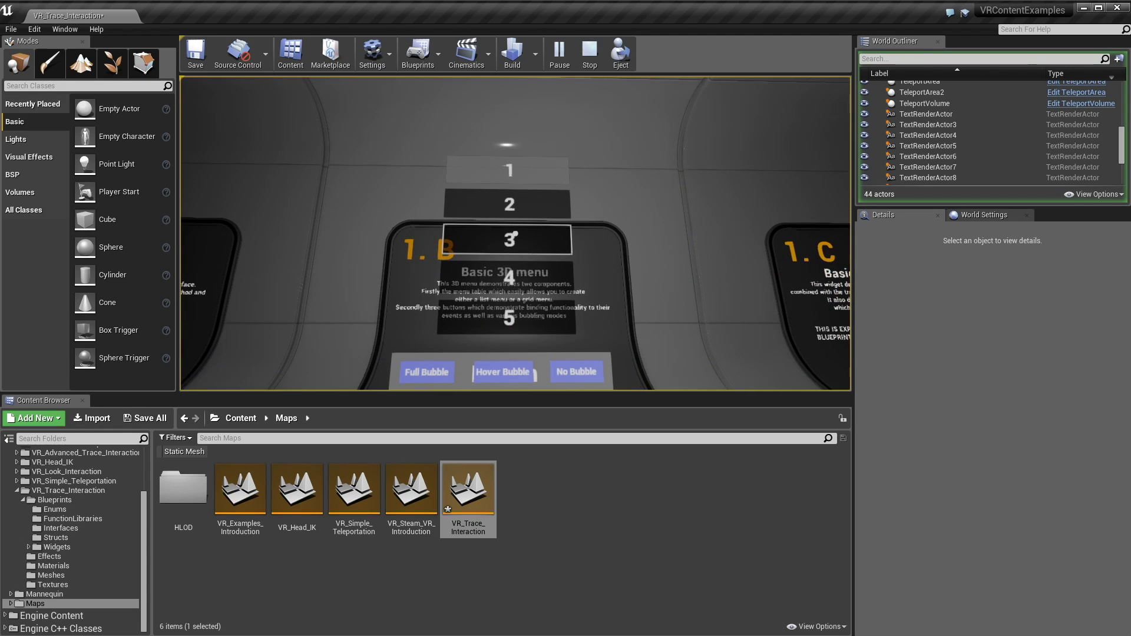
key(w)
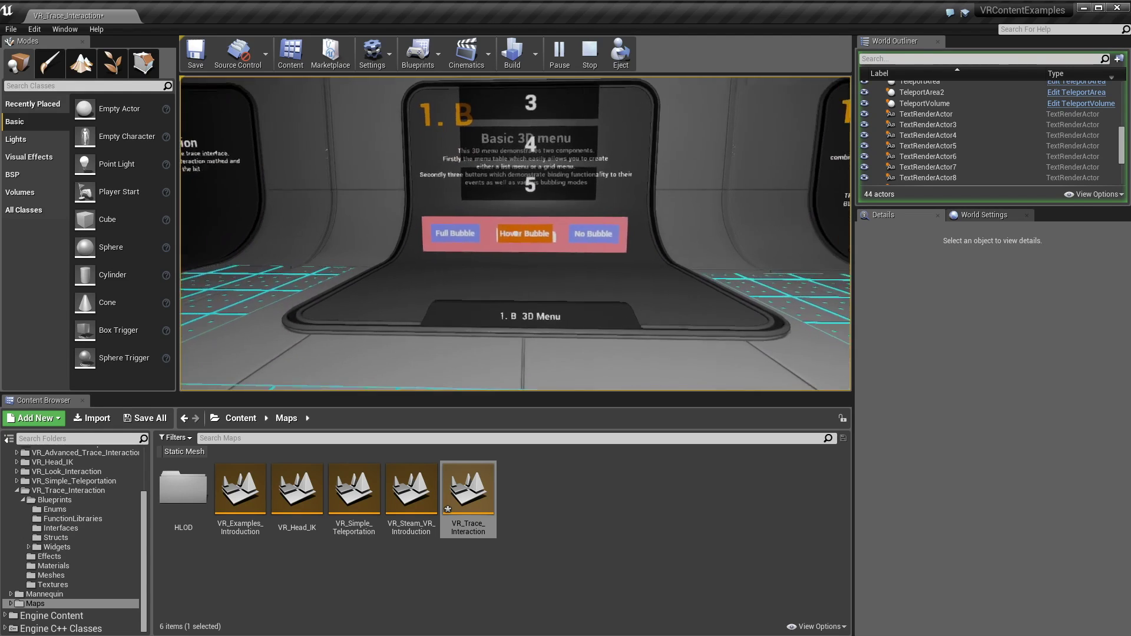
key(d)
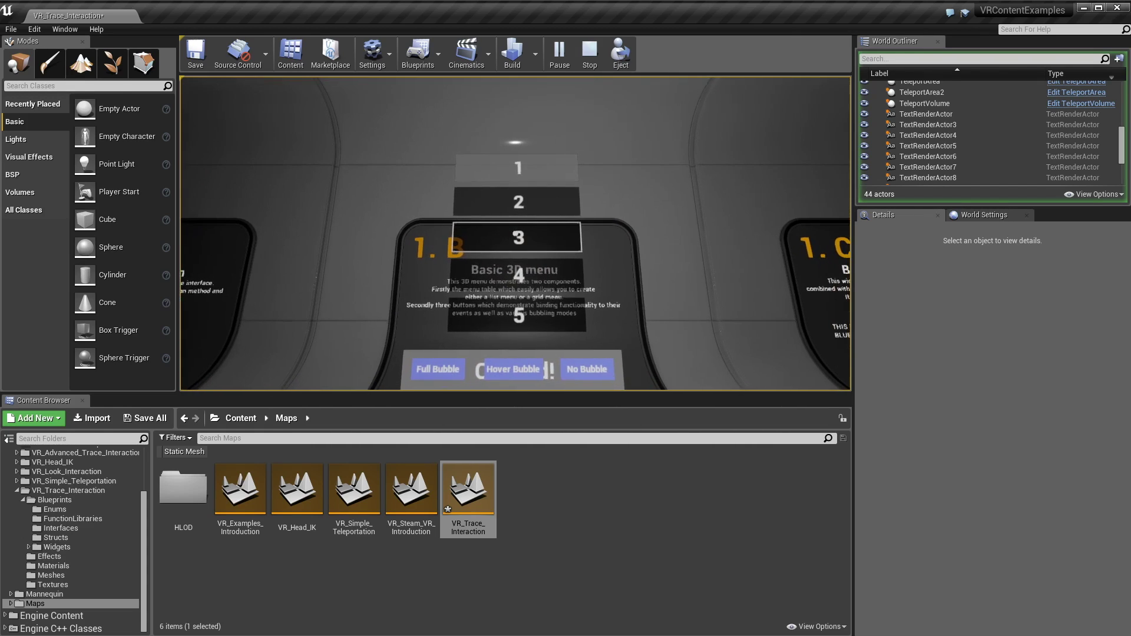
key(Escape)
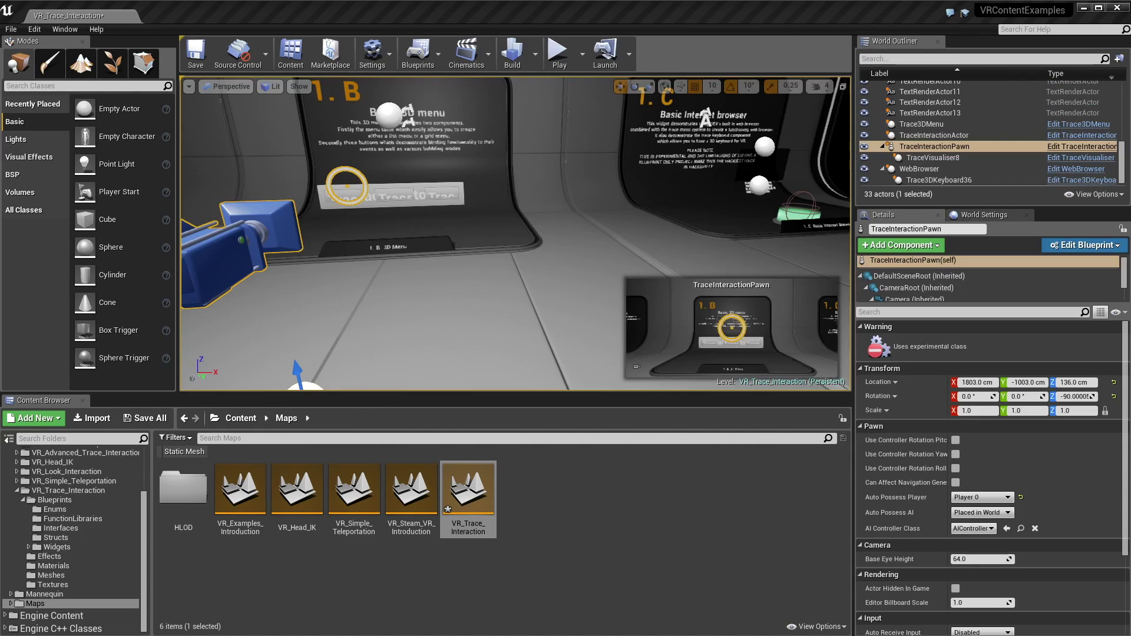
Step: Select the Trace3DMenu actor, locate its Widget component's widget class in the project content, and open BasicInGameMenu for editing
click(388, 117)
key(f)
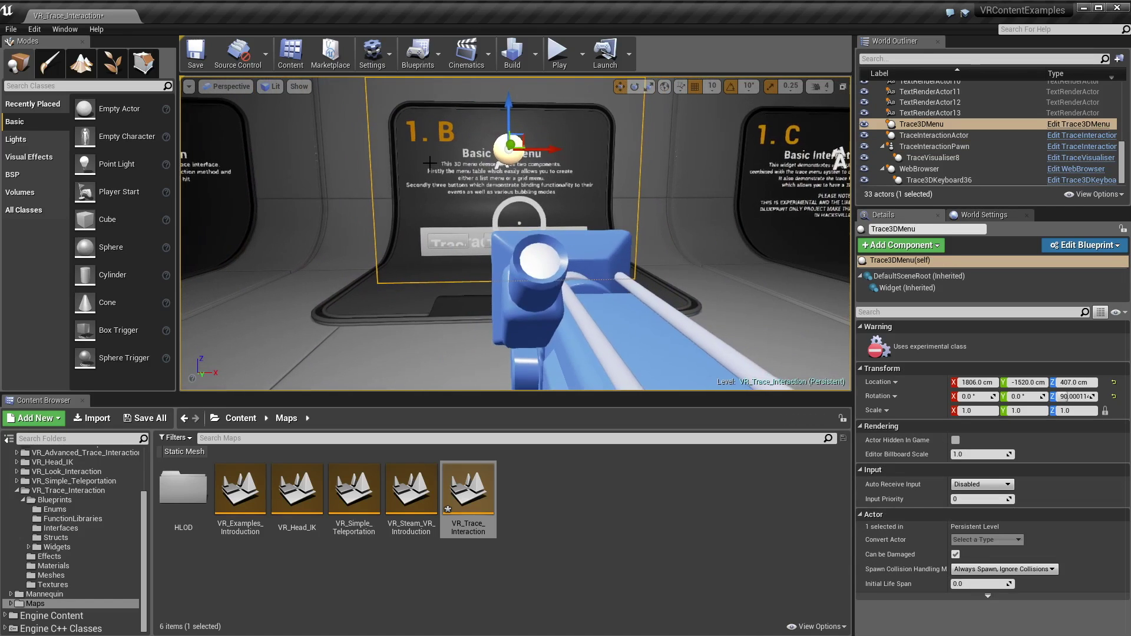
click(1083, 244)
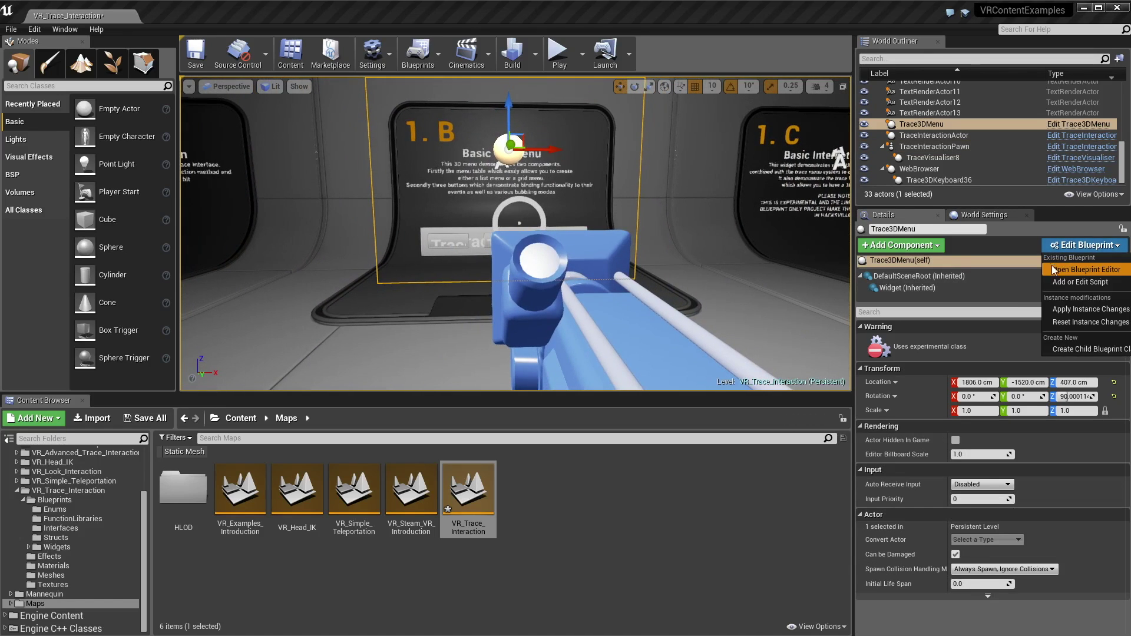
click(945, 288)
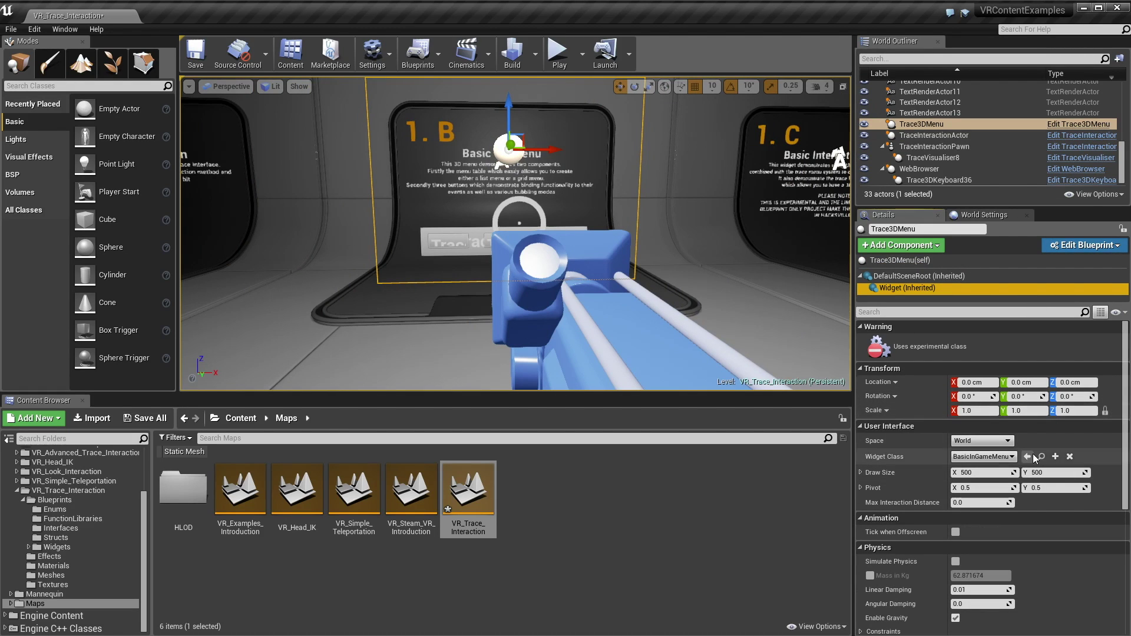
click(1040, 458)
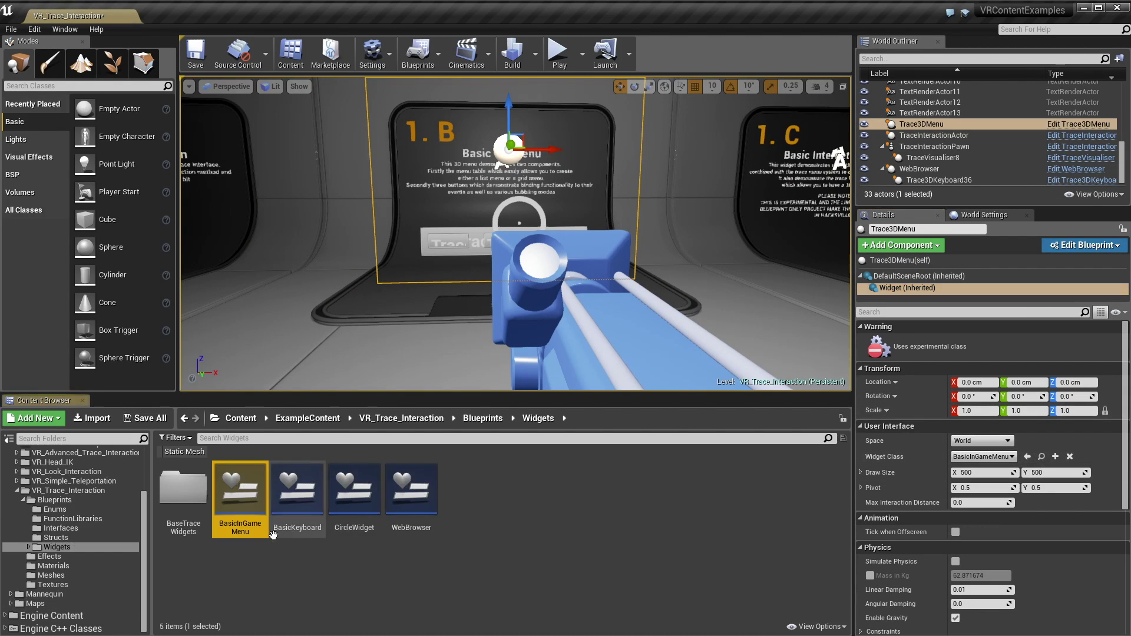
double_click(246, 498)
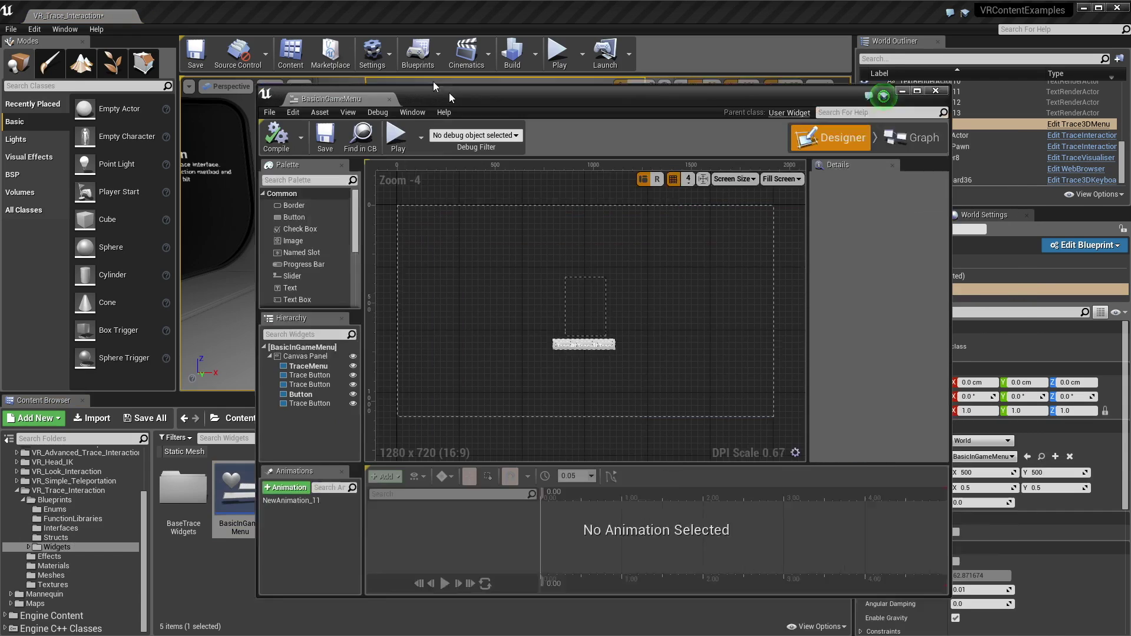
scroll(458, 275, up, 6)
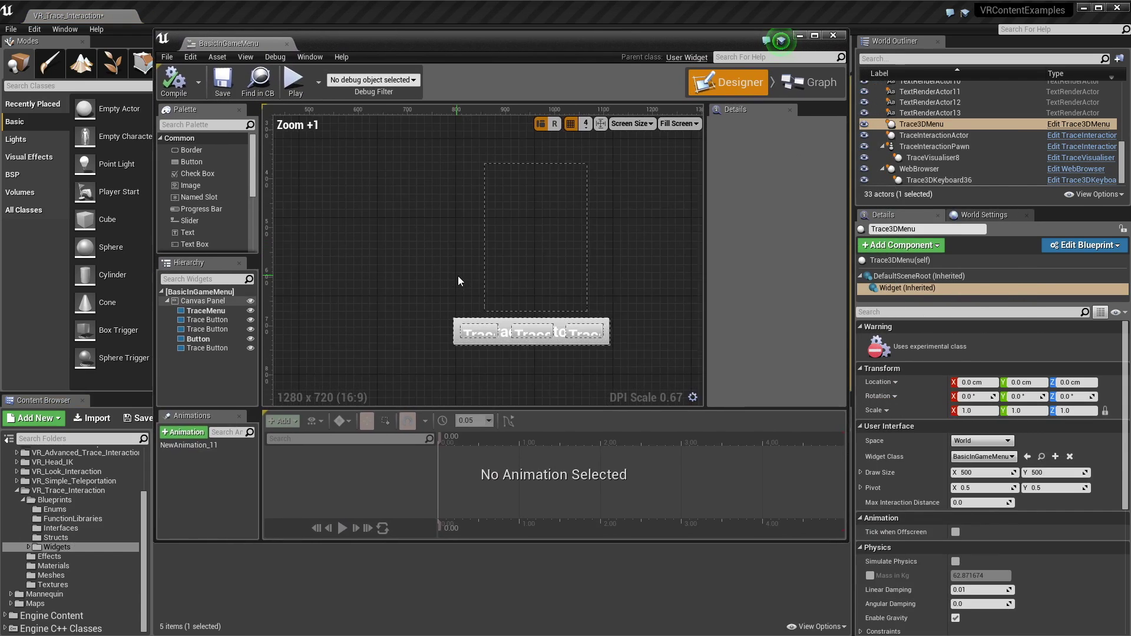
Step: Set the TraceMenu table's Columns to 2 and play the level to test the grid layout
click(503, 252)
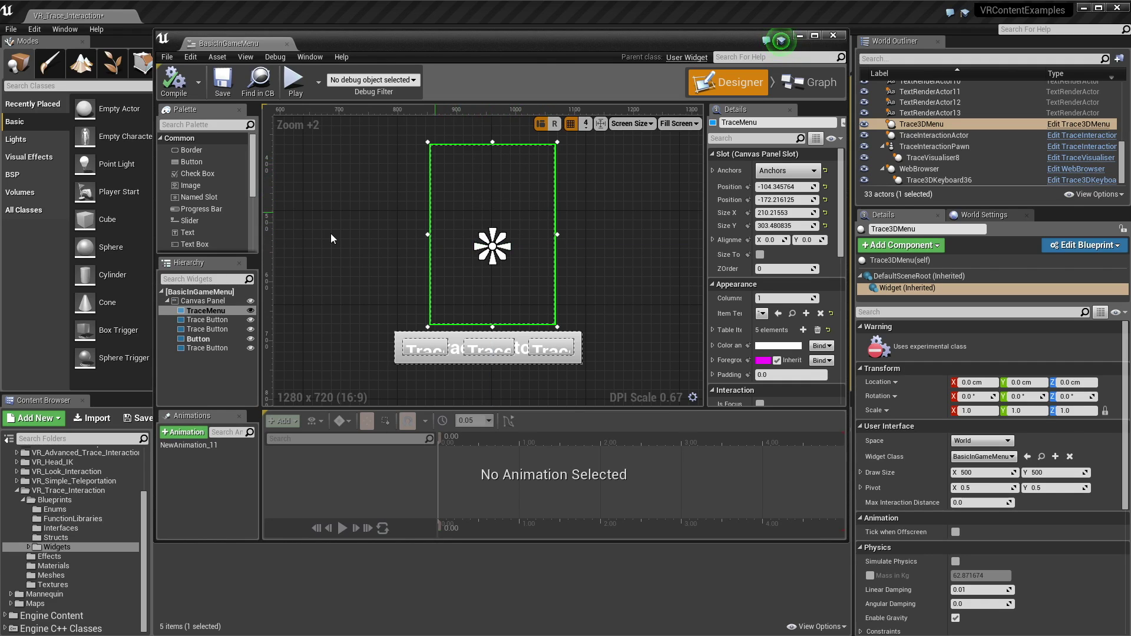
scroll(199, 189, down, 10)
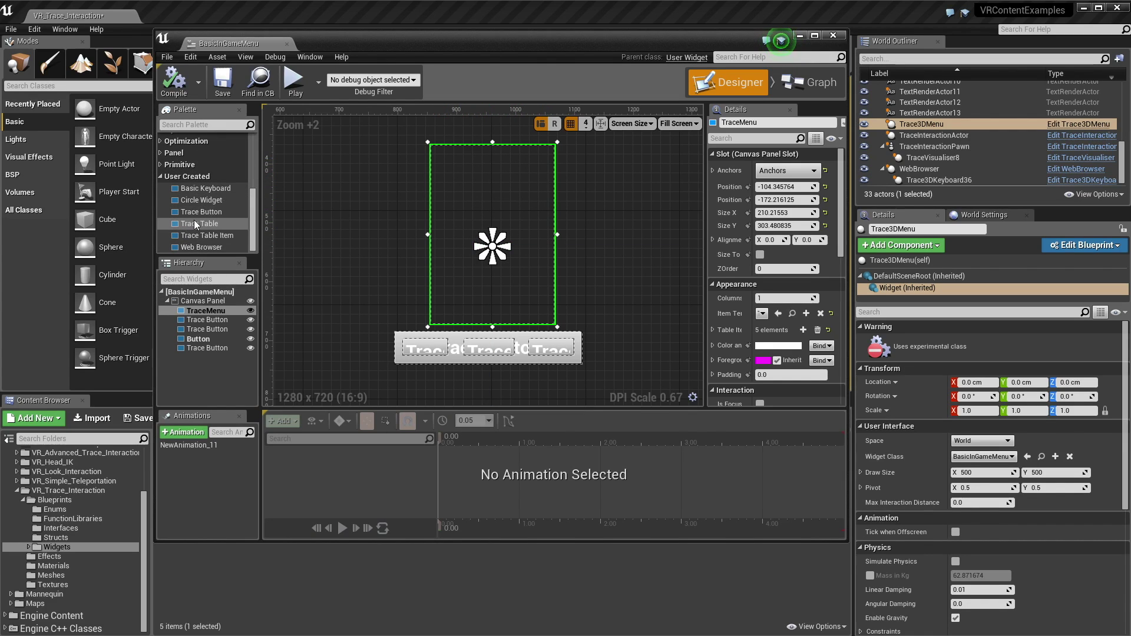
click(196, 223)
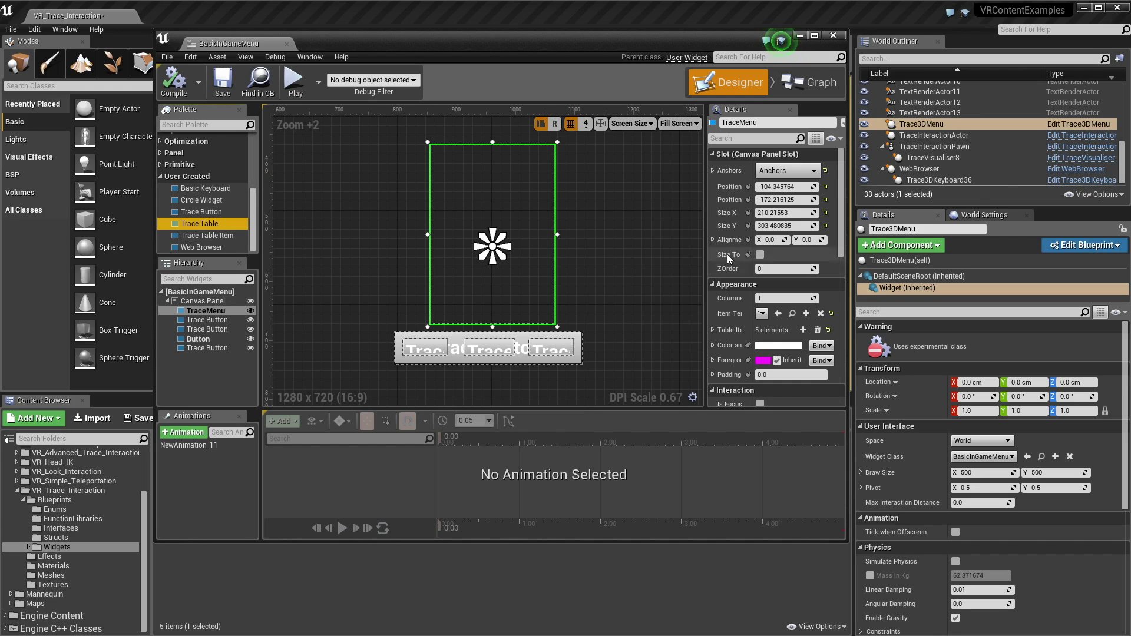
scroll(730, 267, down, 1)
drag(706, 262, 667, 265)
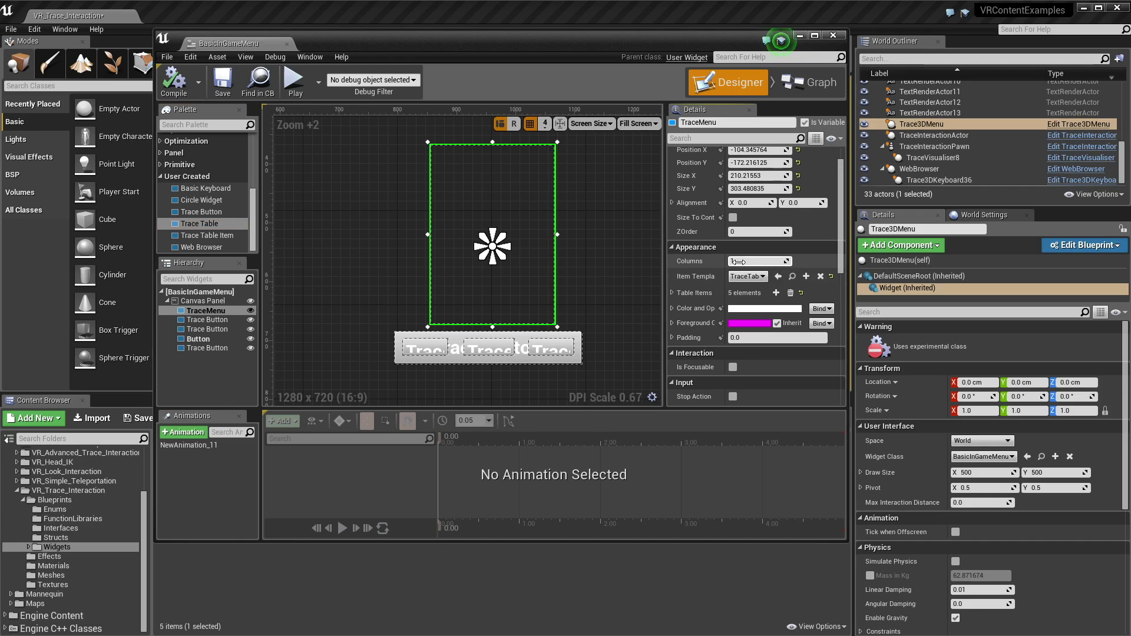
click(738, 261)
key(Return)
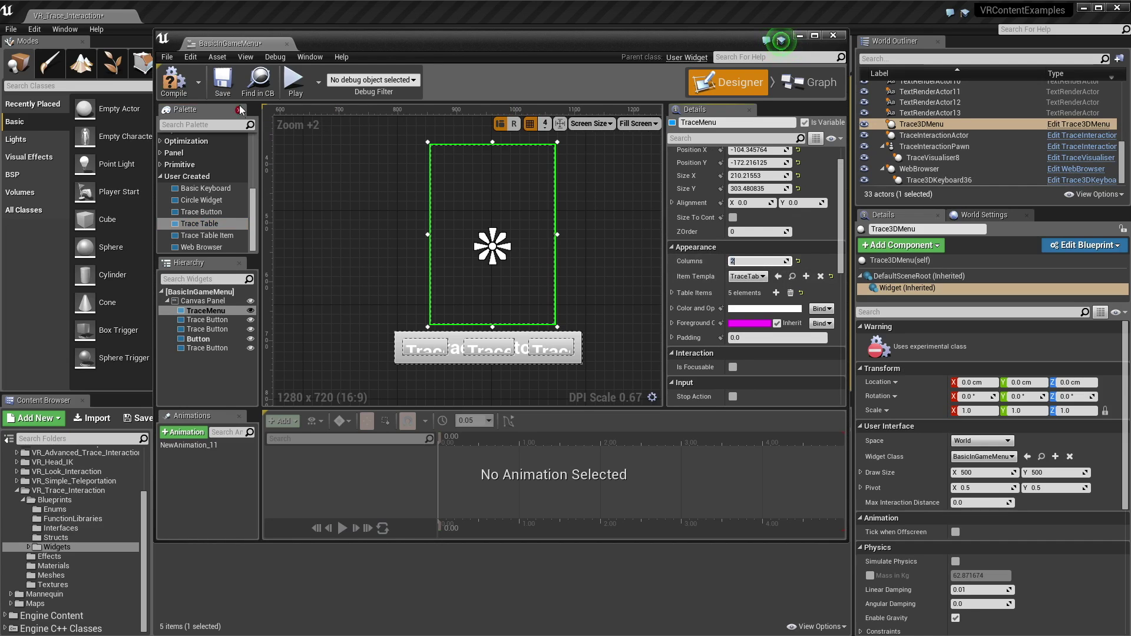
click(288, 44)
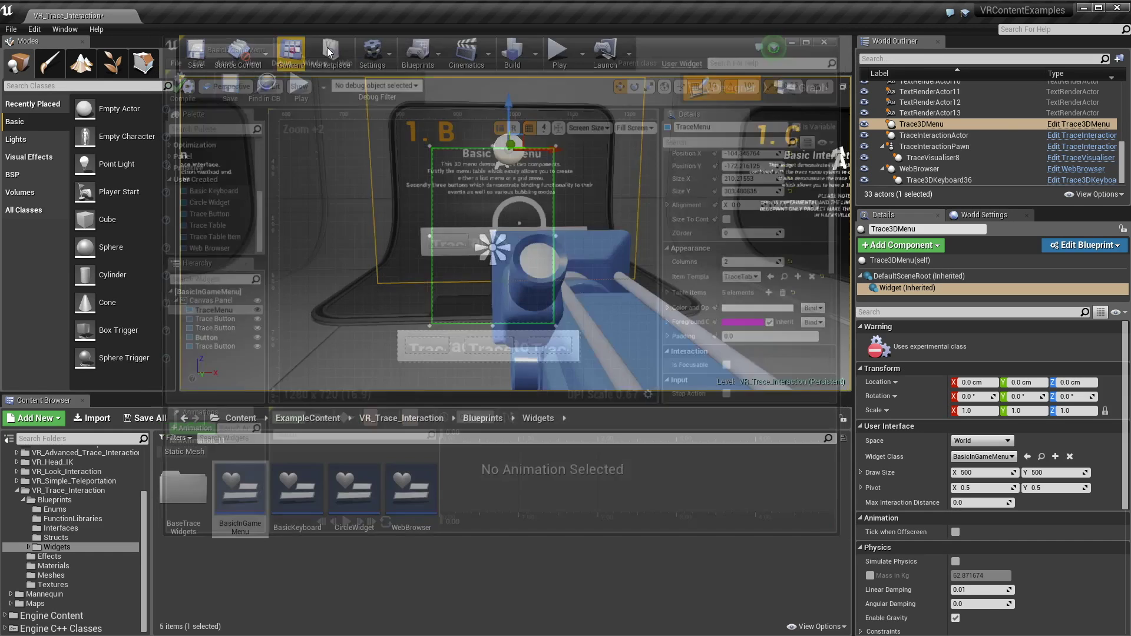
click(553, 63)
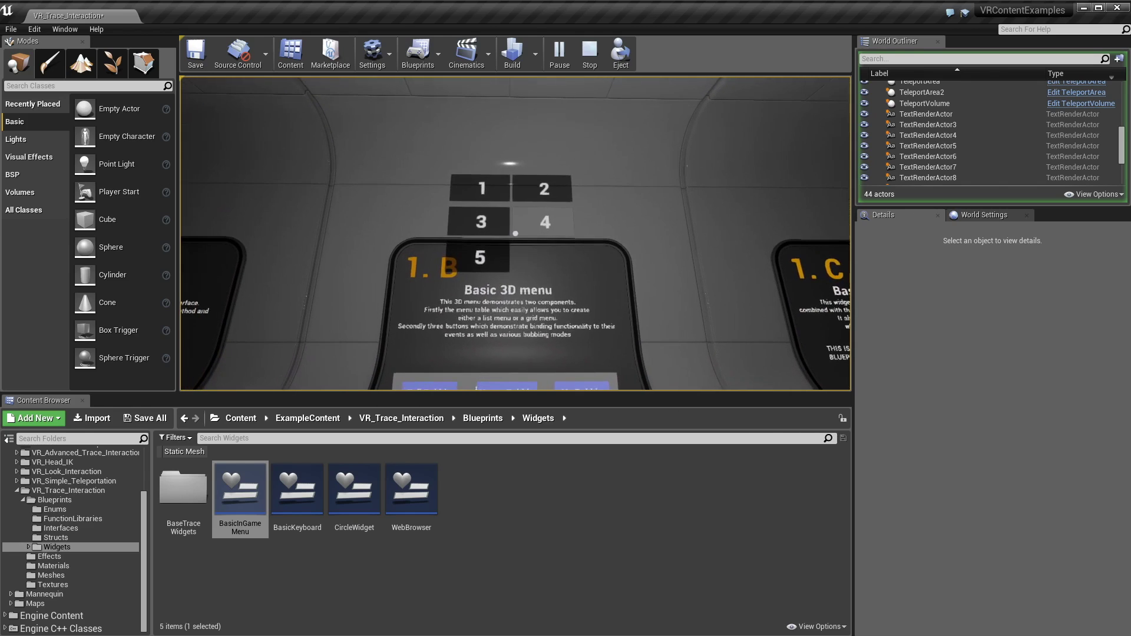
key(Escape)
Step: Reopen BasicInGameMenu and add an element with the text 7 to TraceMenu's Table Items
double_click(240, 489)
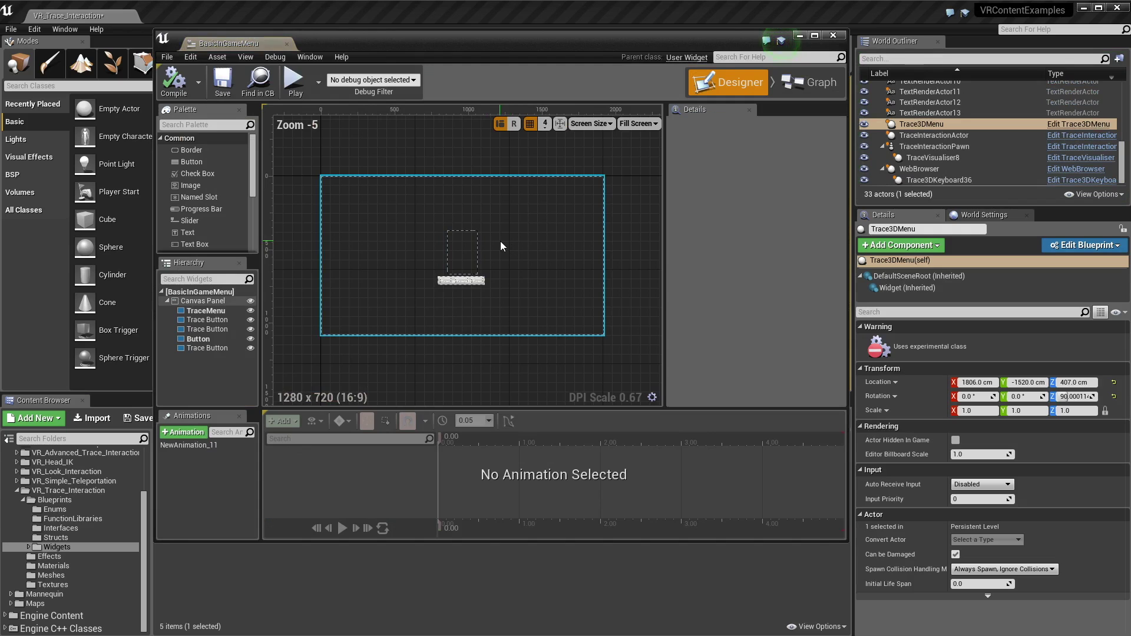
click(459, 263)
scroll(459, 263, up, 6)
scroll(708, 234, down, 5)
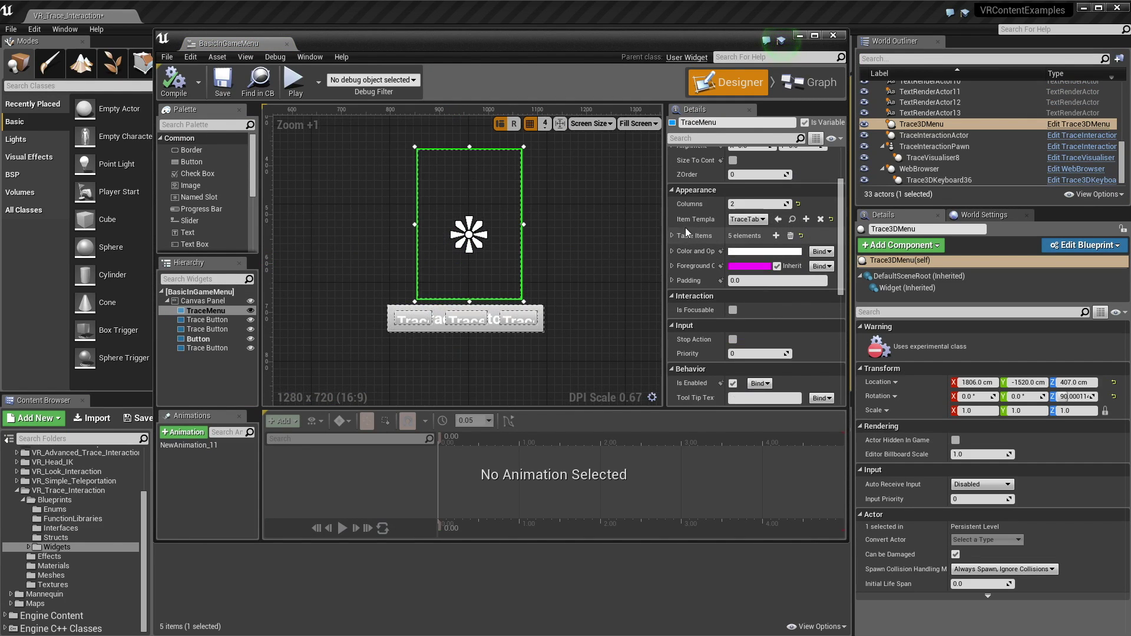
click(672, 235)
scroll(680, 223, down, 1)
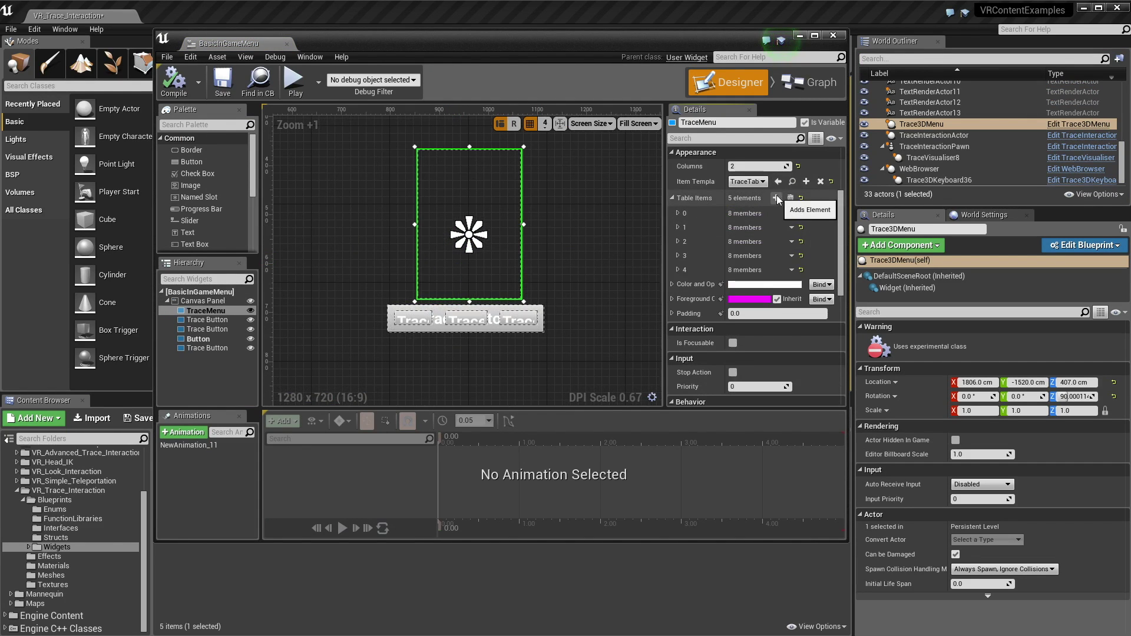
click(776, 198)
scroll(737, 238, down, 2)
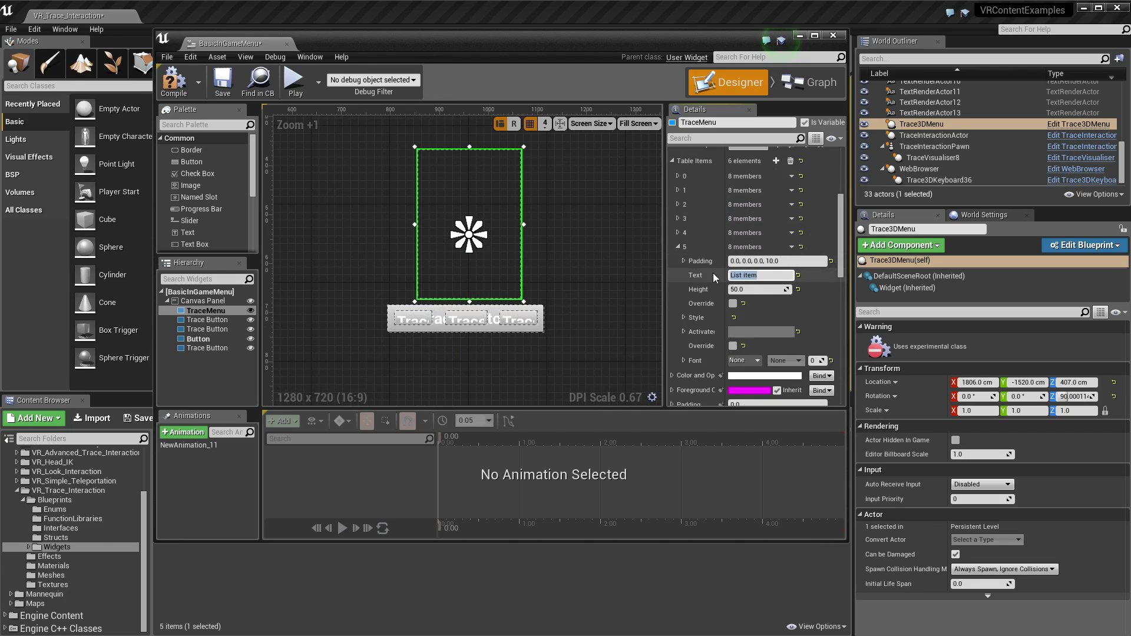
text(&)
Step: Set the new table item's left and right padding to 10 and its height to 100
click(684, 261)
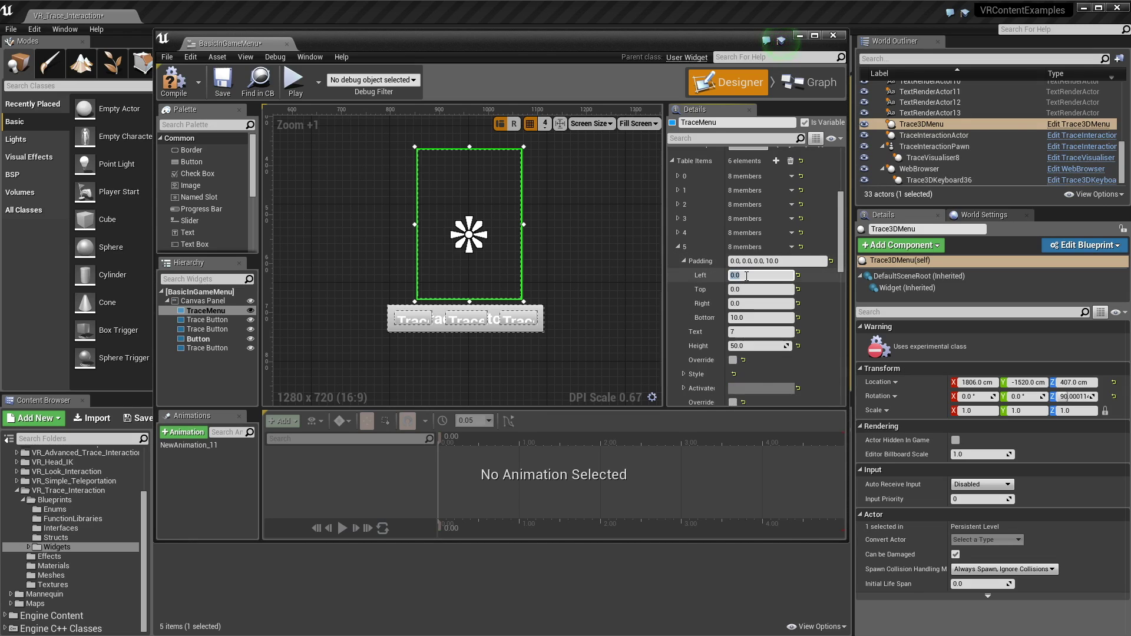
click(746, 275)
text(10)
key(Tab)
key(Tab)
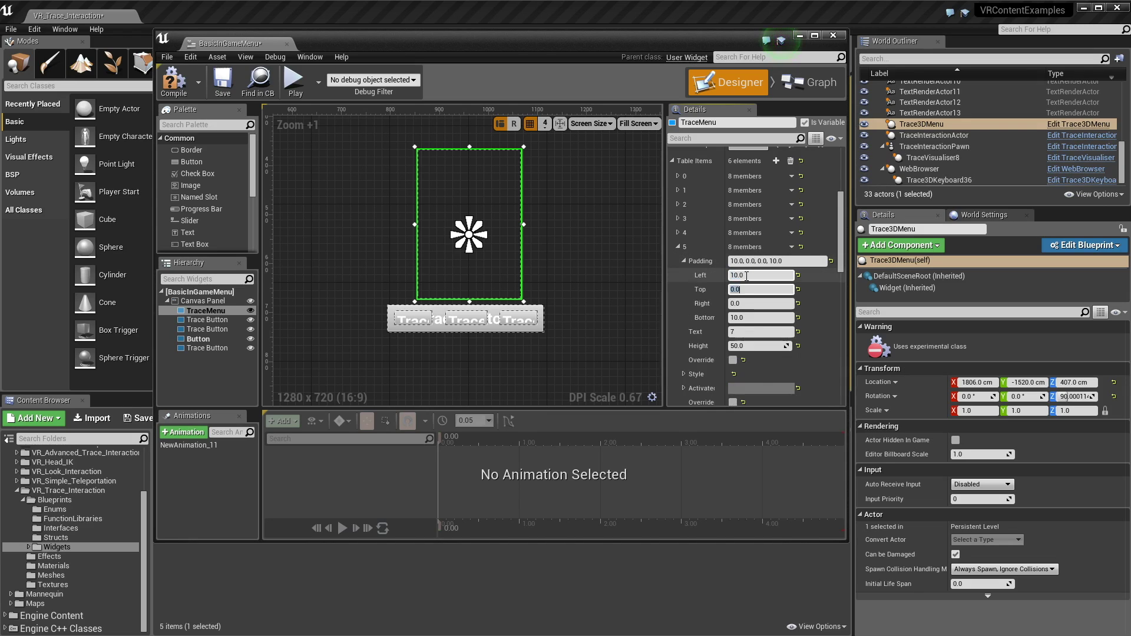
text(1)
scroll(746, 277, down, 2)
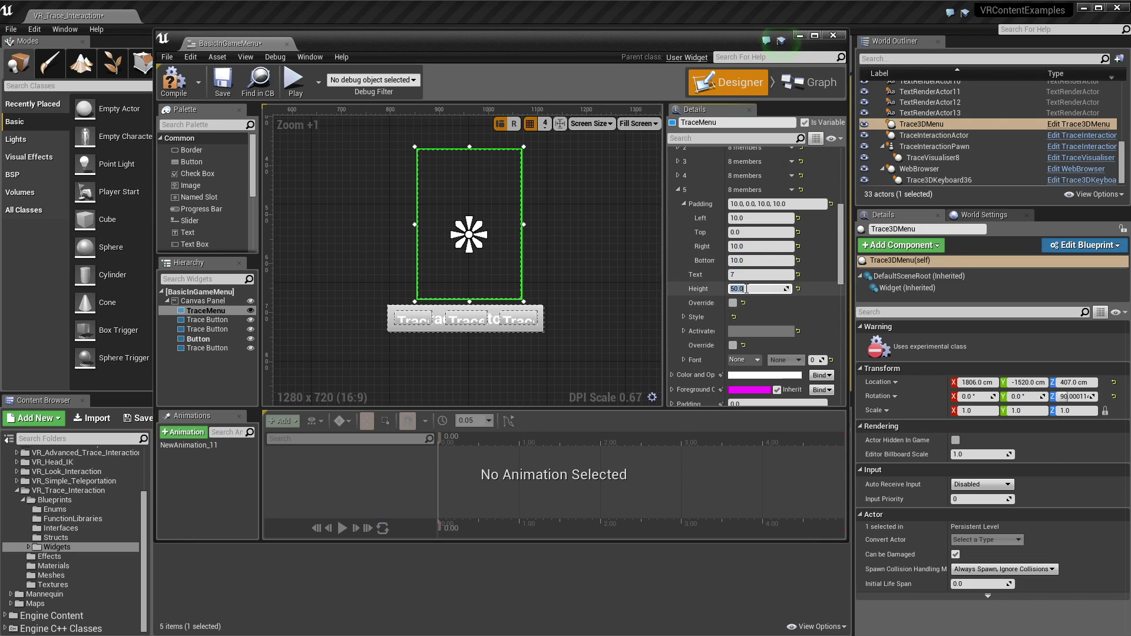
Step: Save and compile the BasicInGameMenu widget and play the level to test the added menu item
click(222, 85)
click(177, 83)
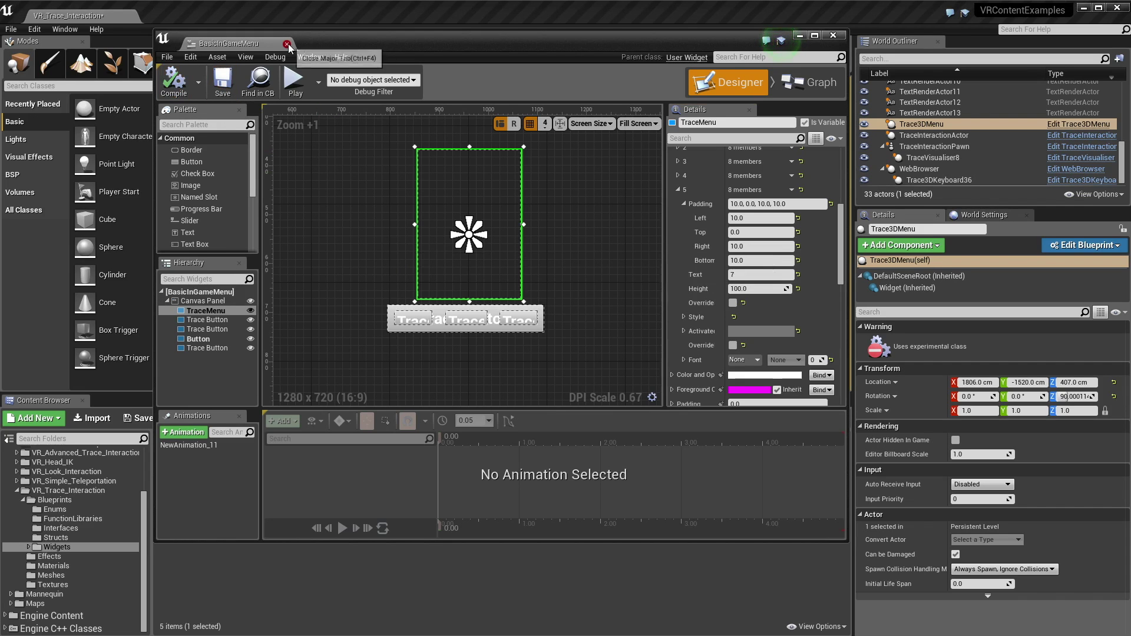
click(287, 44)
click(556, 55)
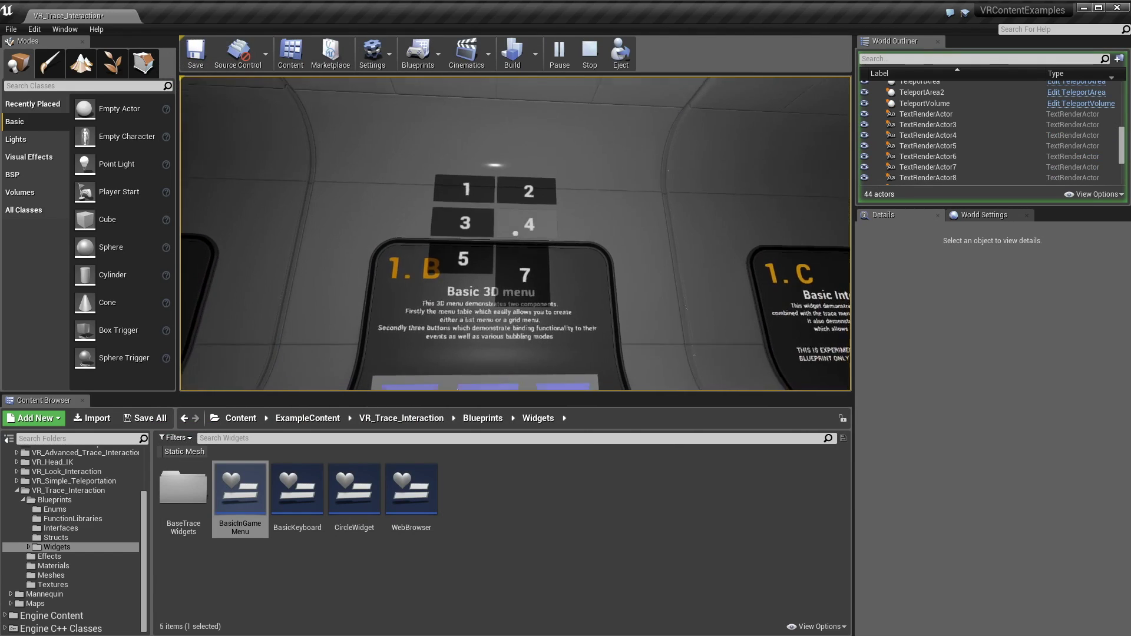
key(Escape)
key(s)
right_drag(514, 233, 513, 246)
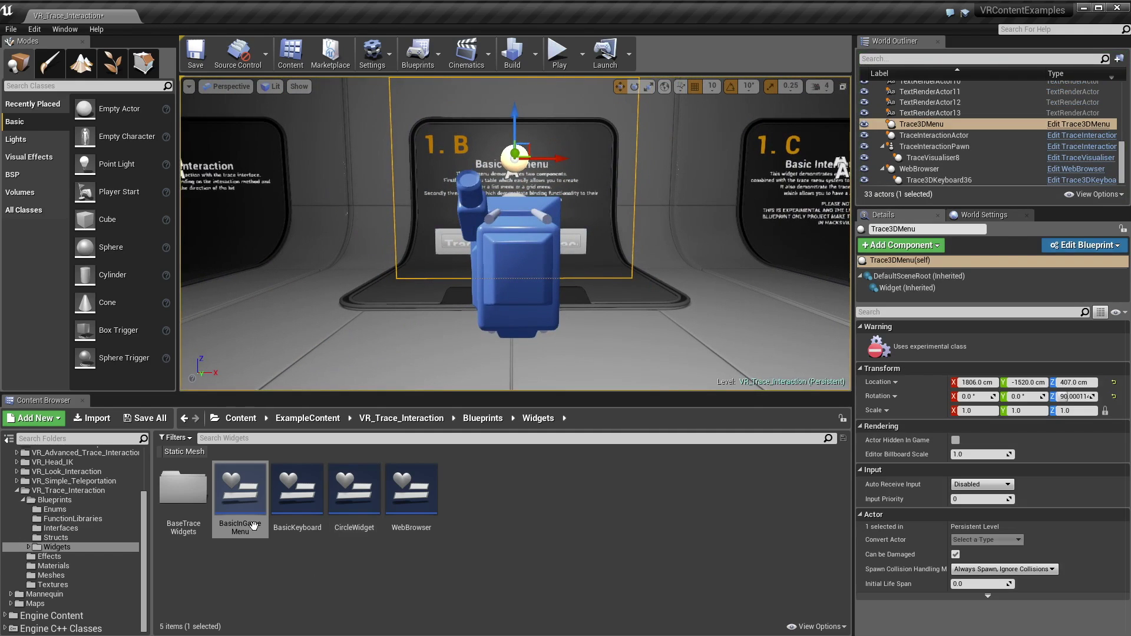
Step: Reopen the BasicInGameMenu widget, select its Button widget and review the appearance, text, bubble, interaction and event settings
double_click(240, 495)
scroll(447, 295, up, 10)
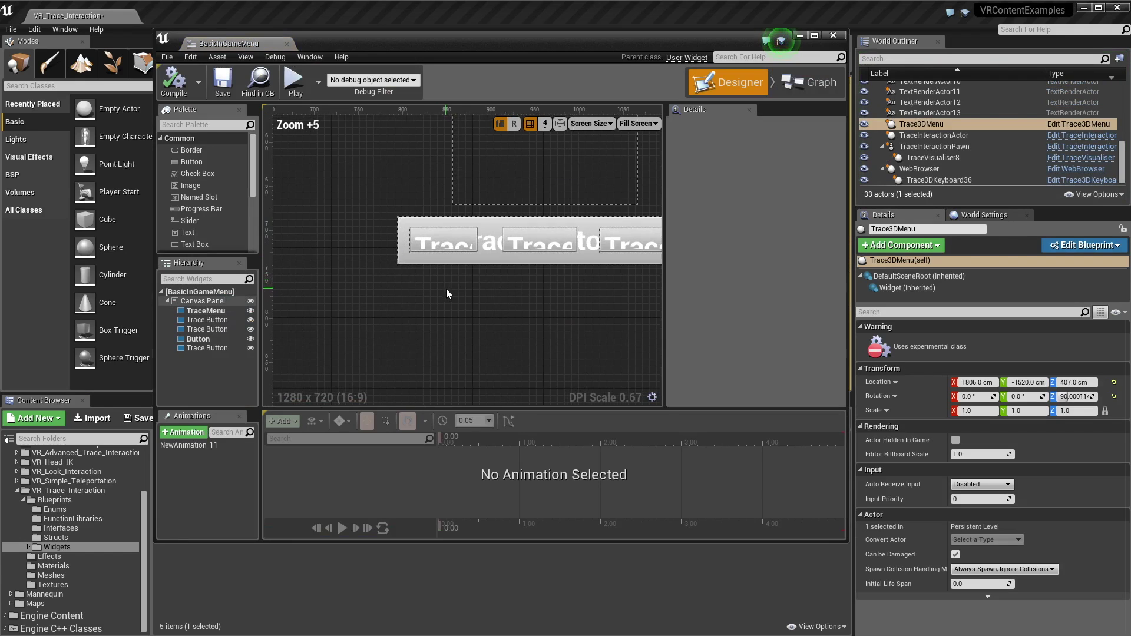
click(455, 260)
scroll(707, 251, down, 2)
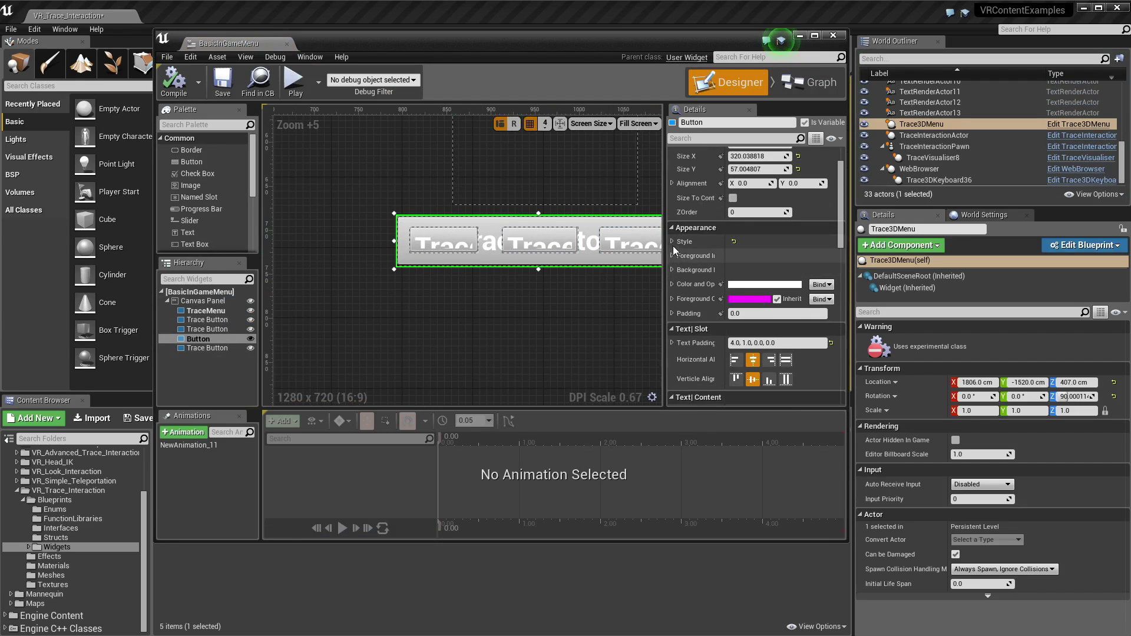
scroll(683, 250, down, 1)
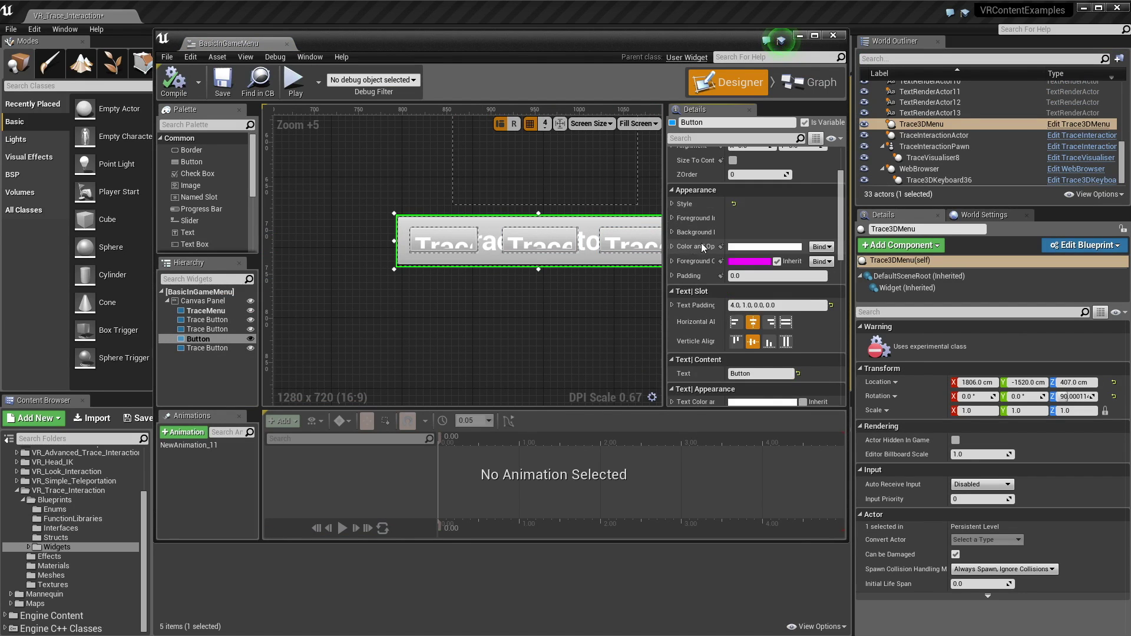
scroll(685, 225, down, 1)
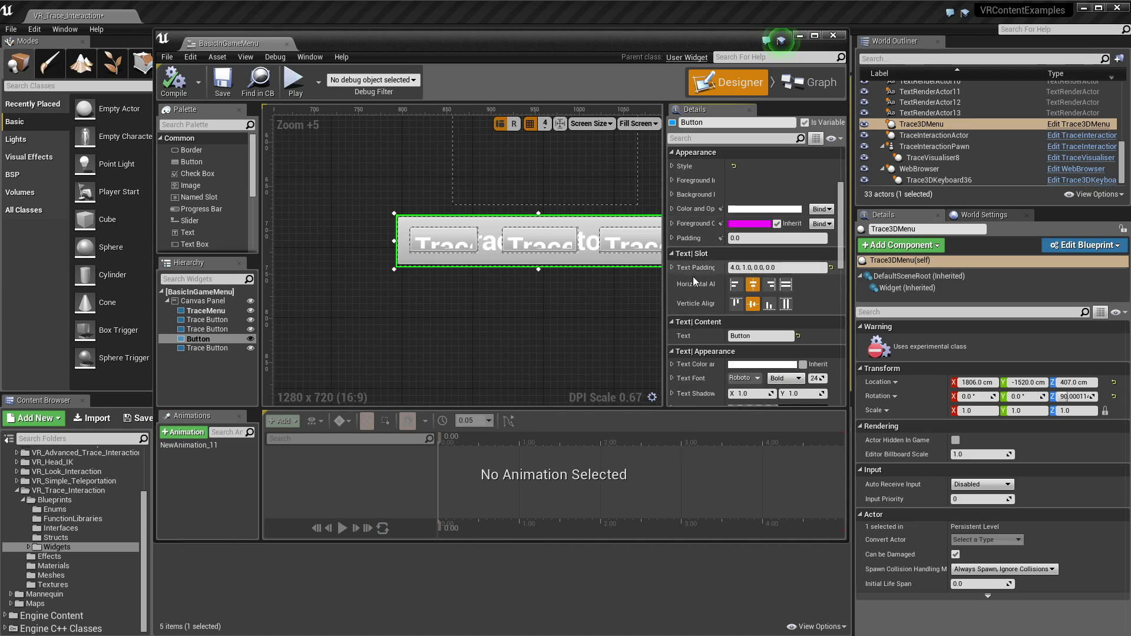
scroll(683, 307, down, 1)
scroll(683, 306, down, 1)
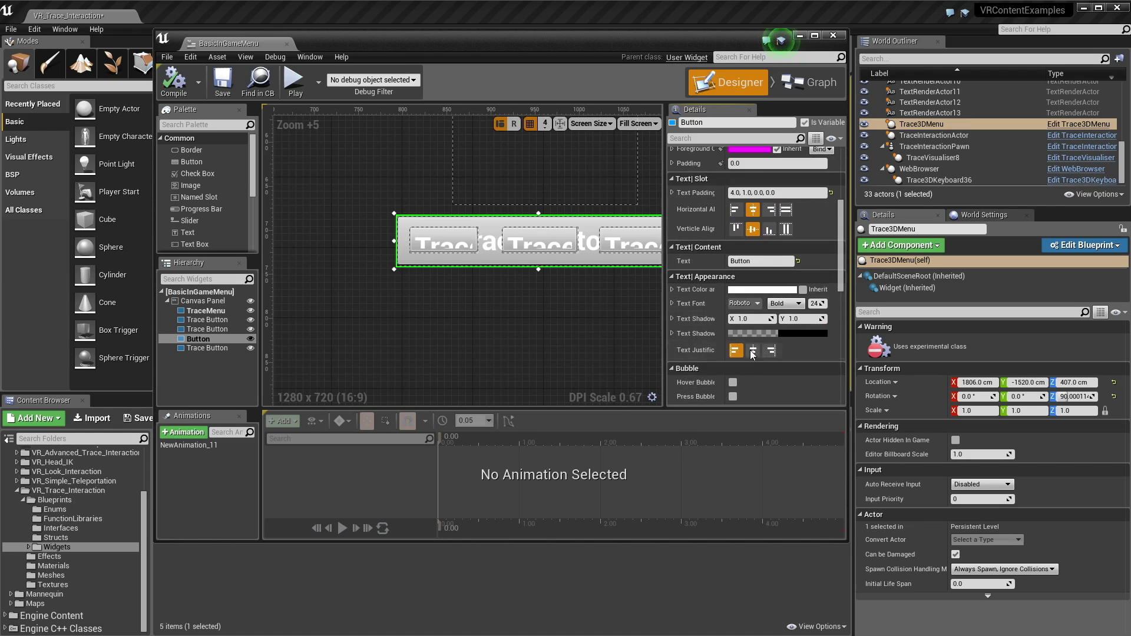
scroll(709, 303, down, 2)
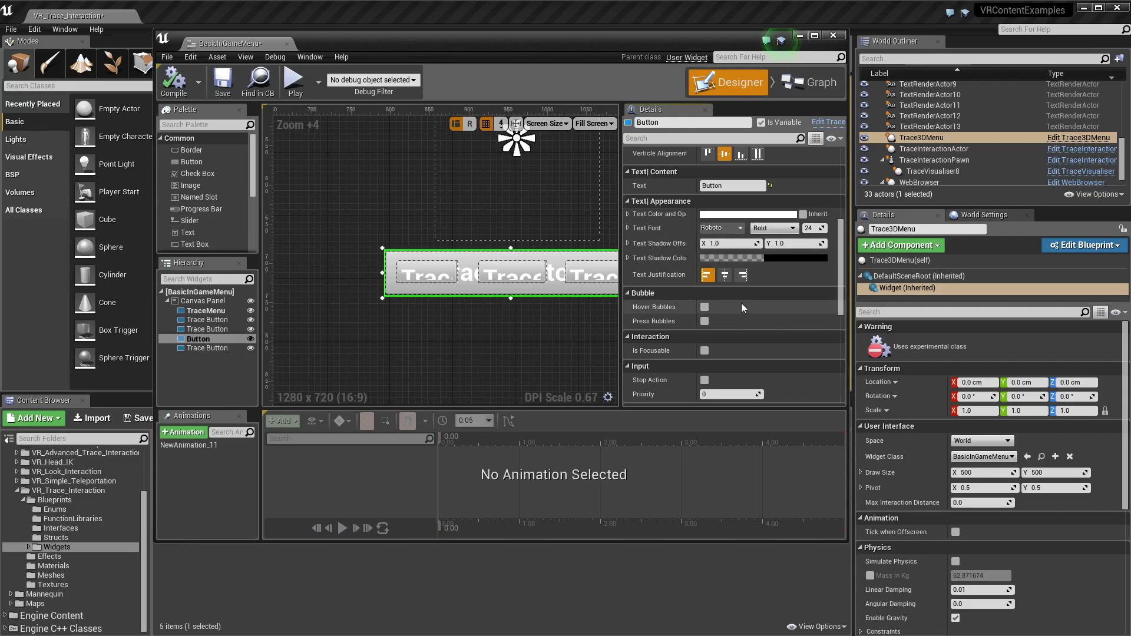
scroll(676, 294, down, 8)
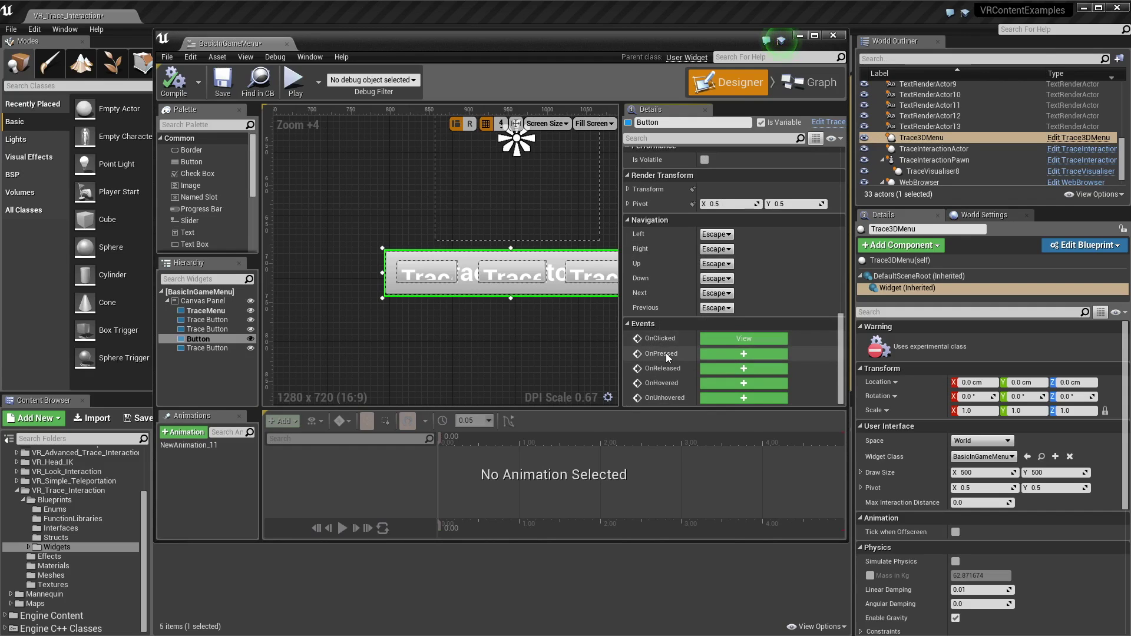
Step: View the Button's OnClicked event in the widget's event graph, and close the BasicInGameMenu editor
click(722, 339)
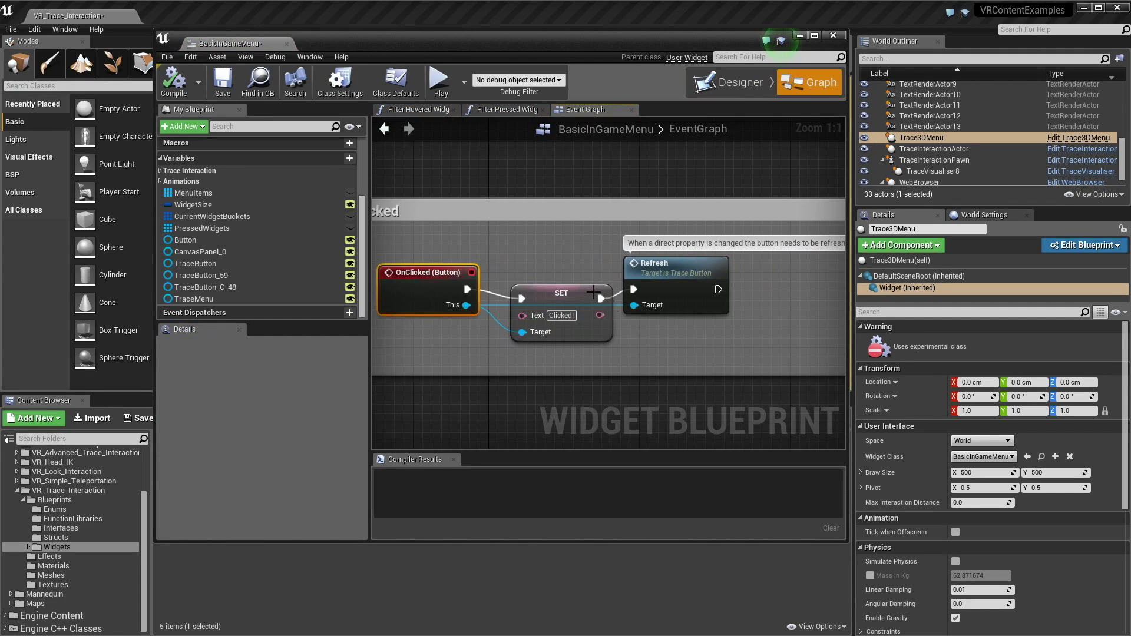
right_drag(543, 257, 568, 294)
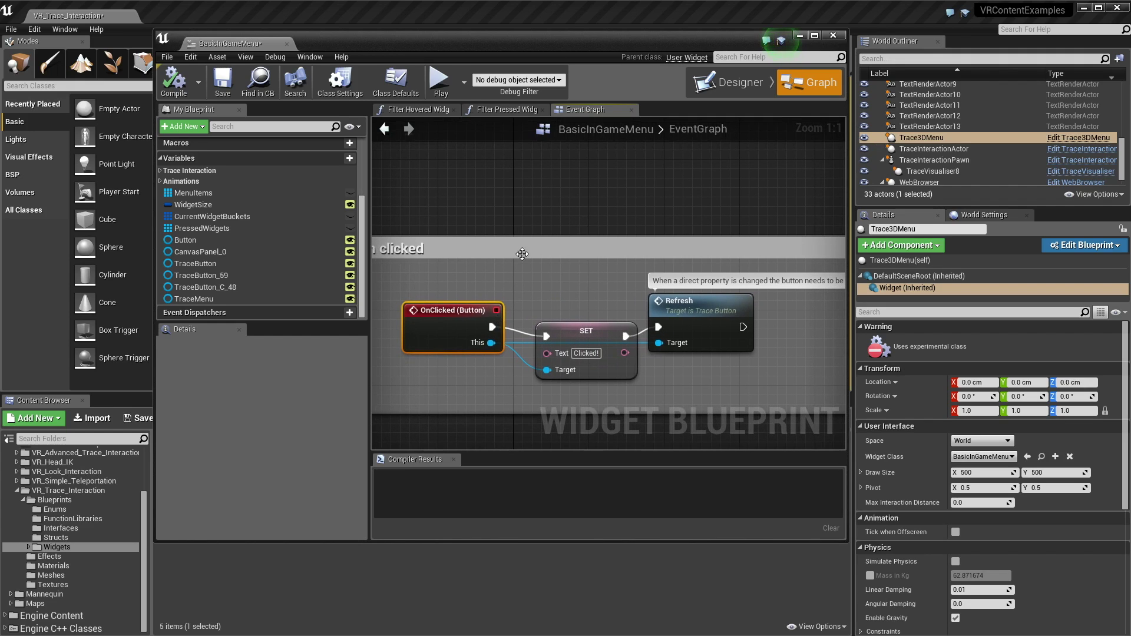
click(287, 45)
Step: Open the selected Trace3DMenu actor's blueprint and survey the layout of its event graph
key(f)
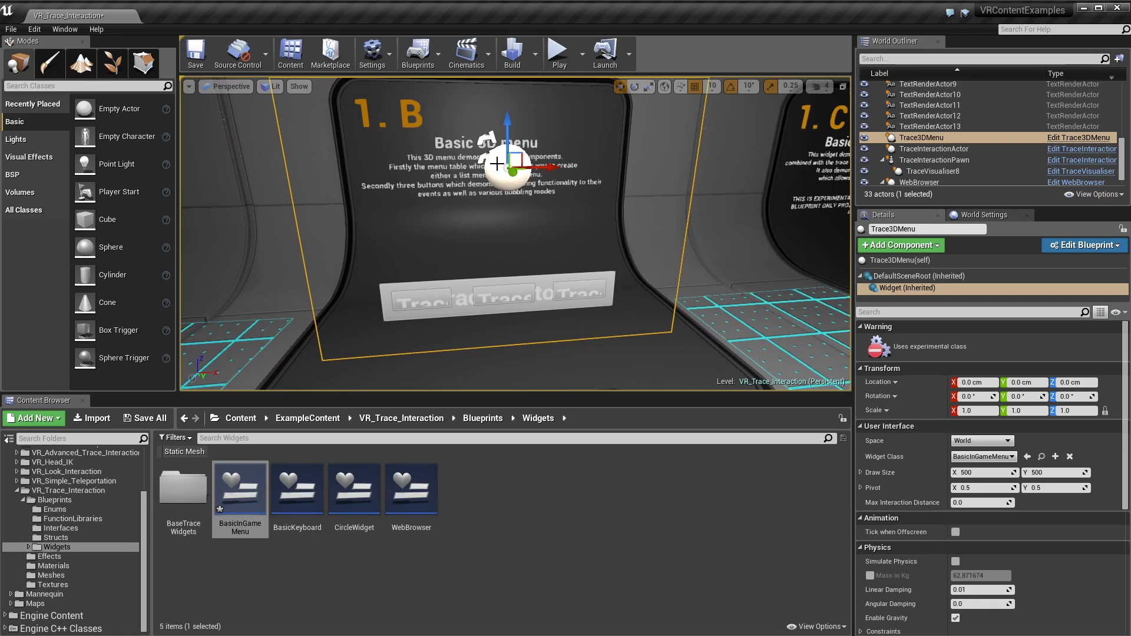
scroll(527, 190, down, 4)
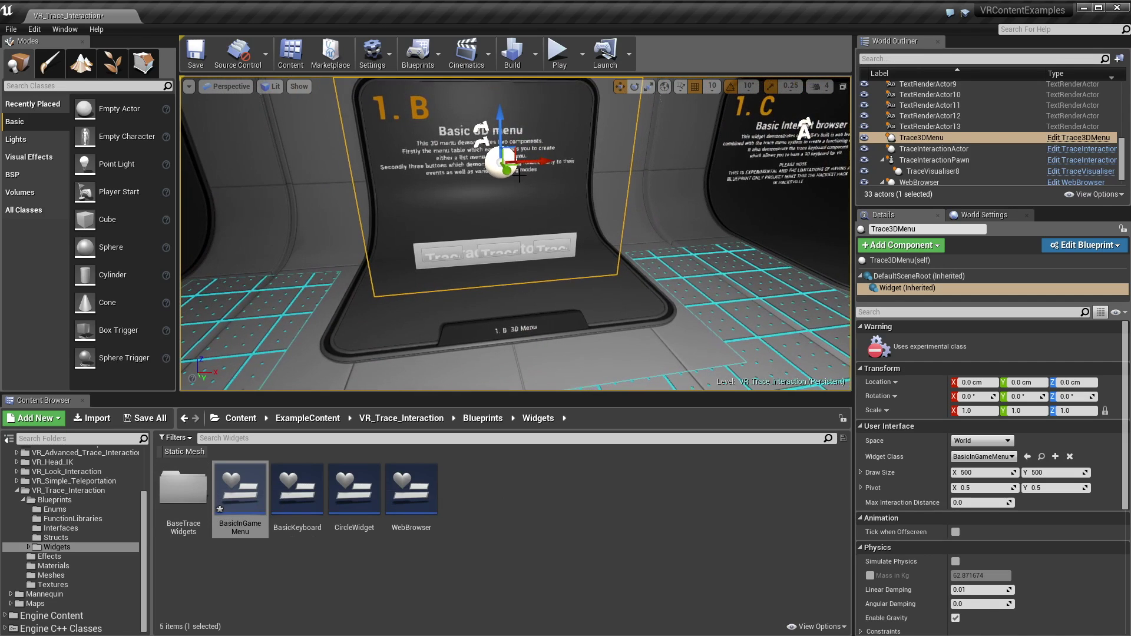
click(1084, 245)
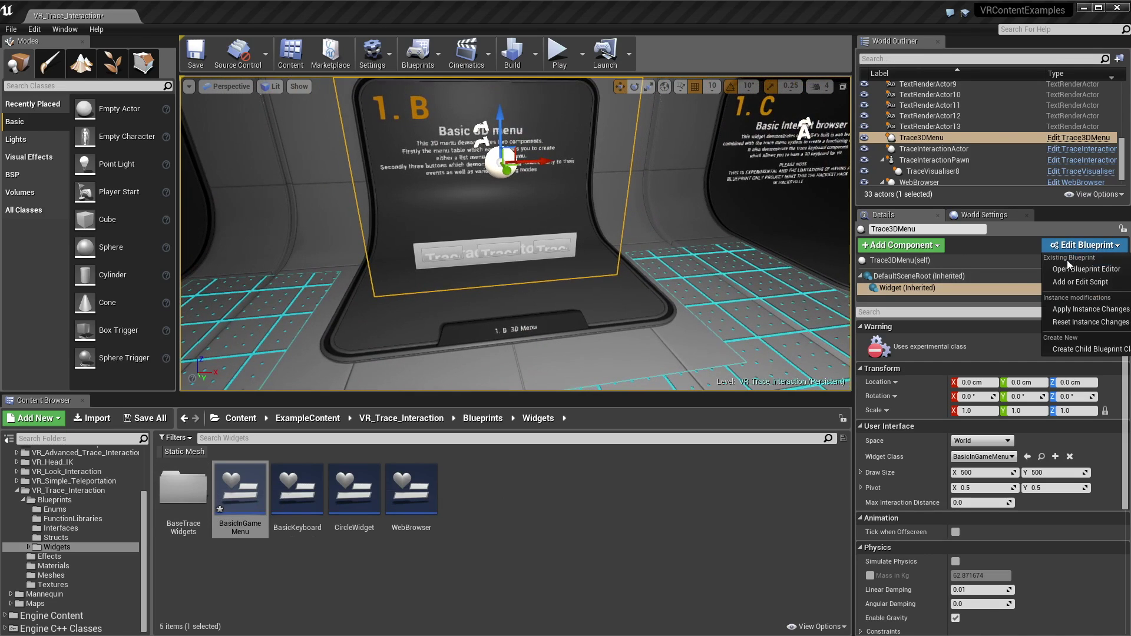
click(1064, 263)
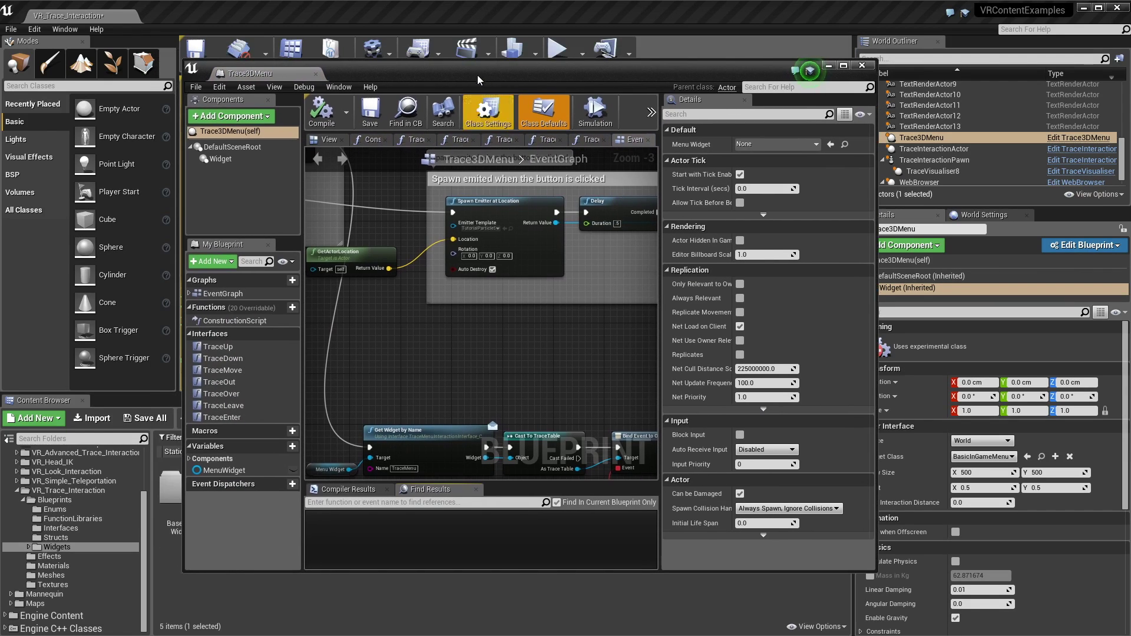
scroll(548, 198, down, 4)
right_drag(521, 205, 581, 268)
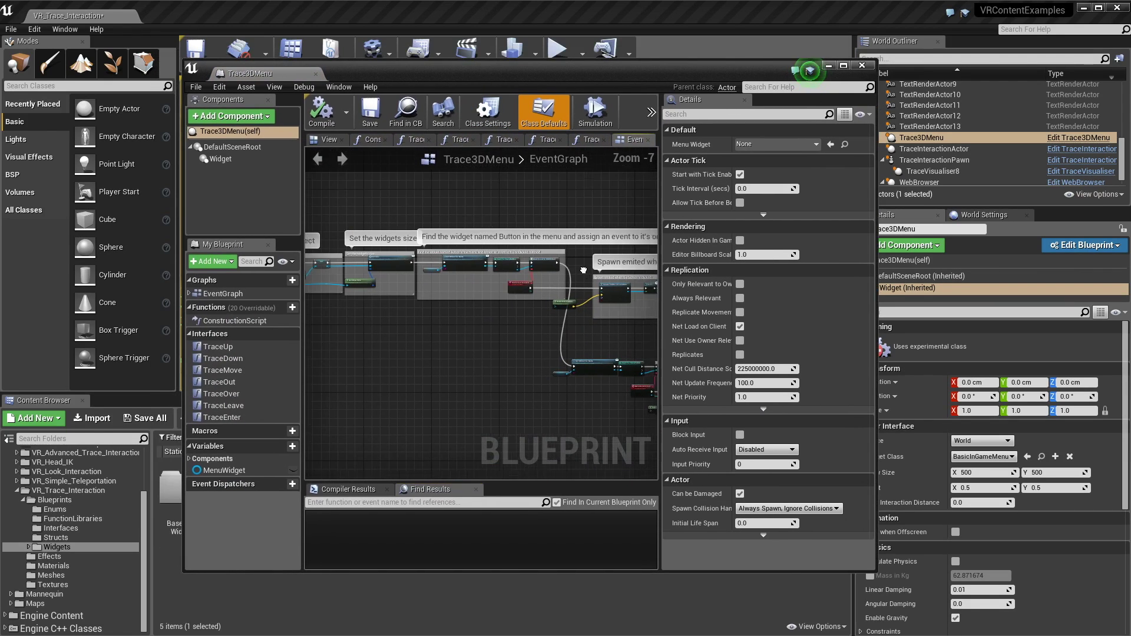
right_drag(378, 215, 435, 233)
Step: Select the Widget component of Trace3DMenu and inspect it in the blueprint's viewport
click(217, 160)
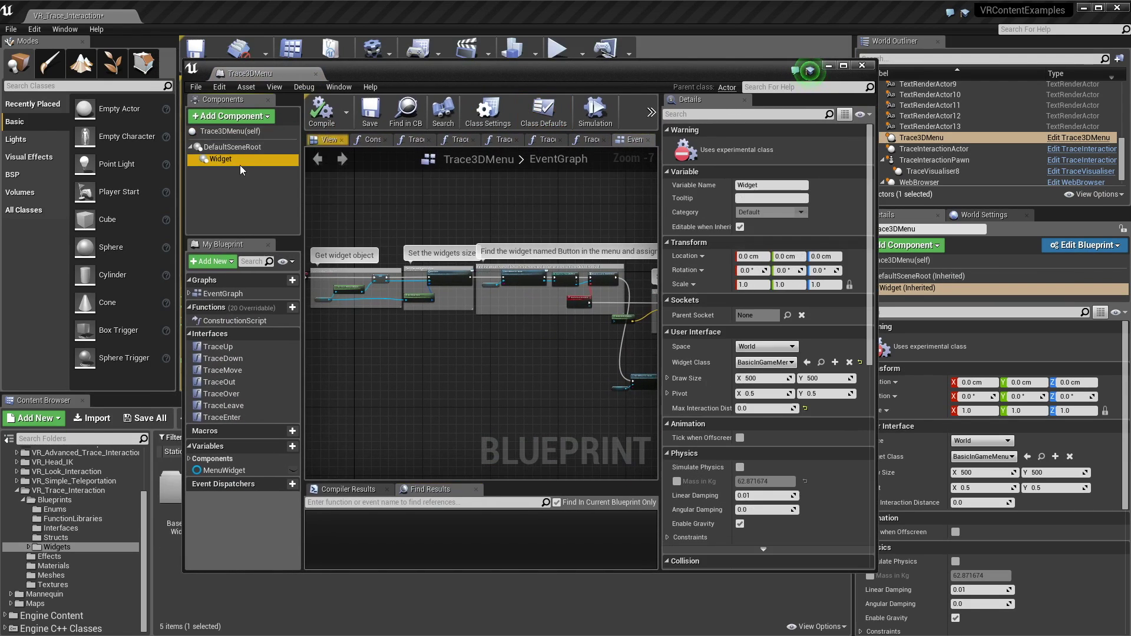
click(325, 140)
right_drag(482, 306, 483, 238)
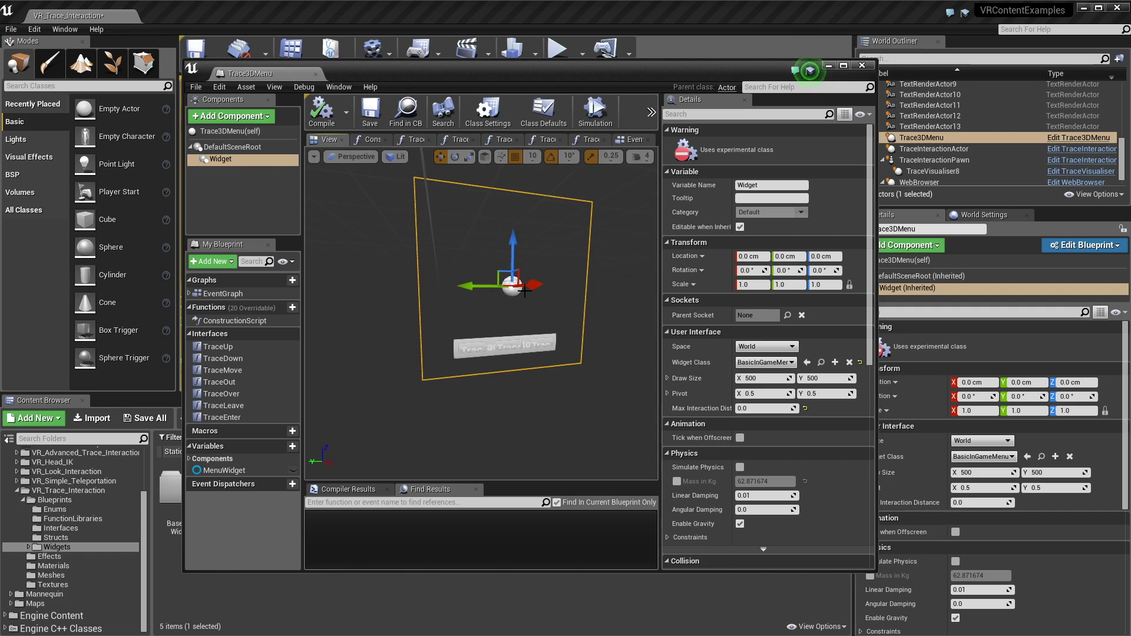
Step: Examine the Trace3DMenu event graph nodes that set the widget's size and get the widget named Button
click(632, 140)
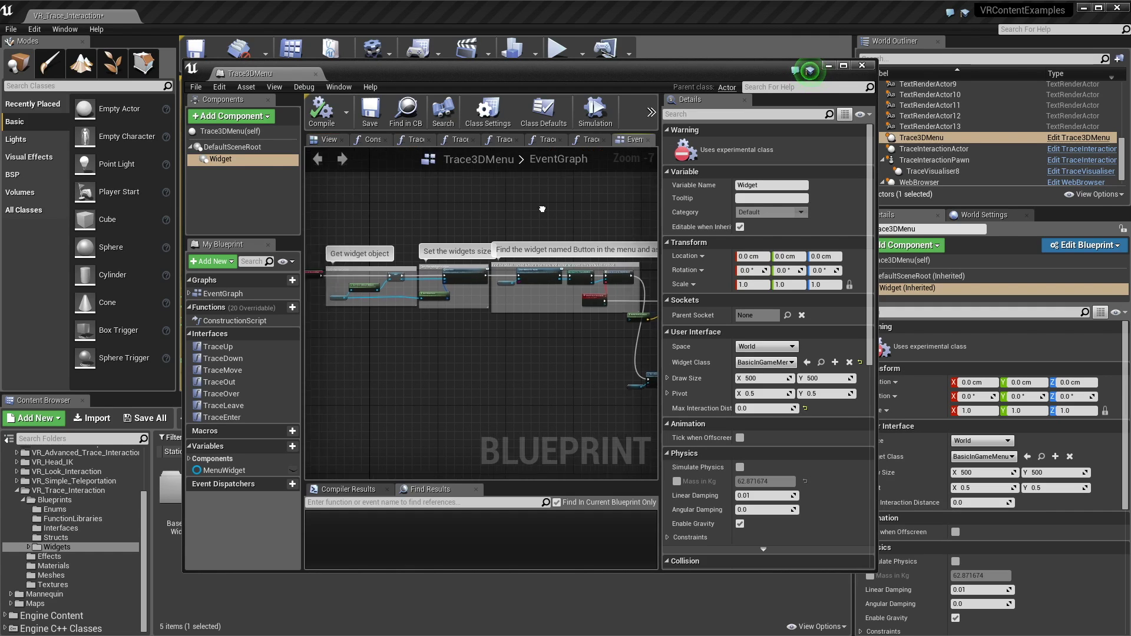
scroll(443, 272, up, 6)
right_drag(504, 267, 356, 240)
scroll(375, 245, down, 3)
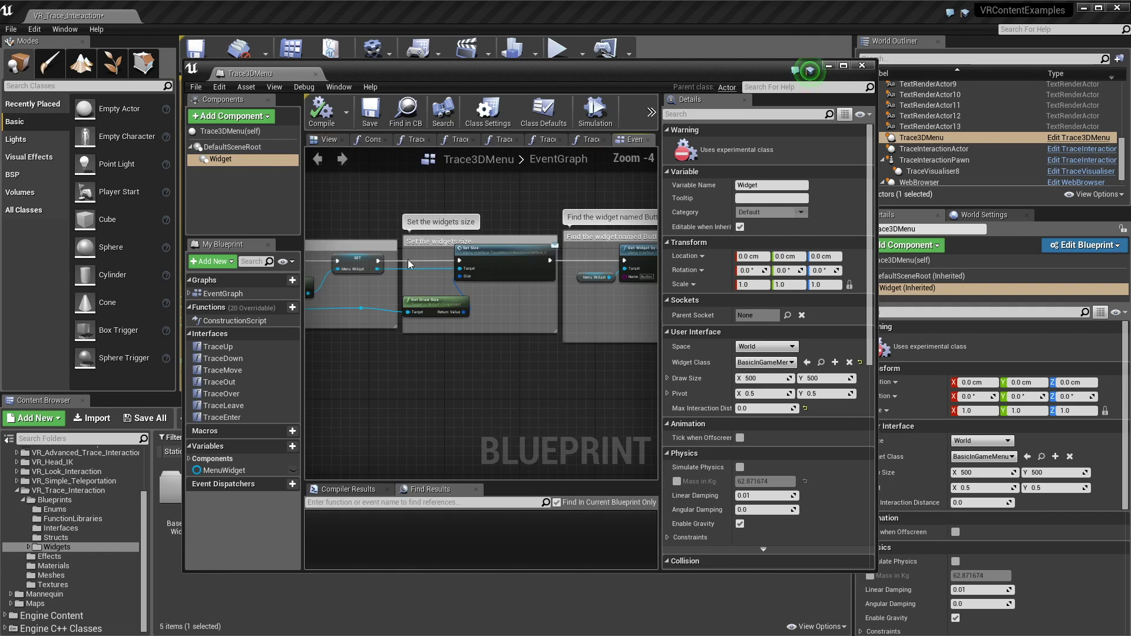
right_drag(551, 285, 409, 285)
scroll(414, 288, up, 2)
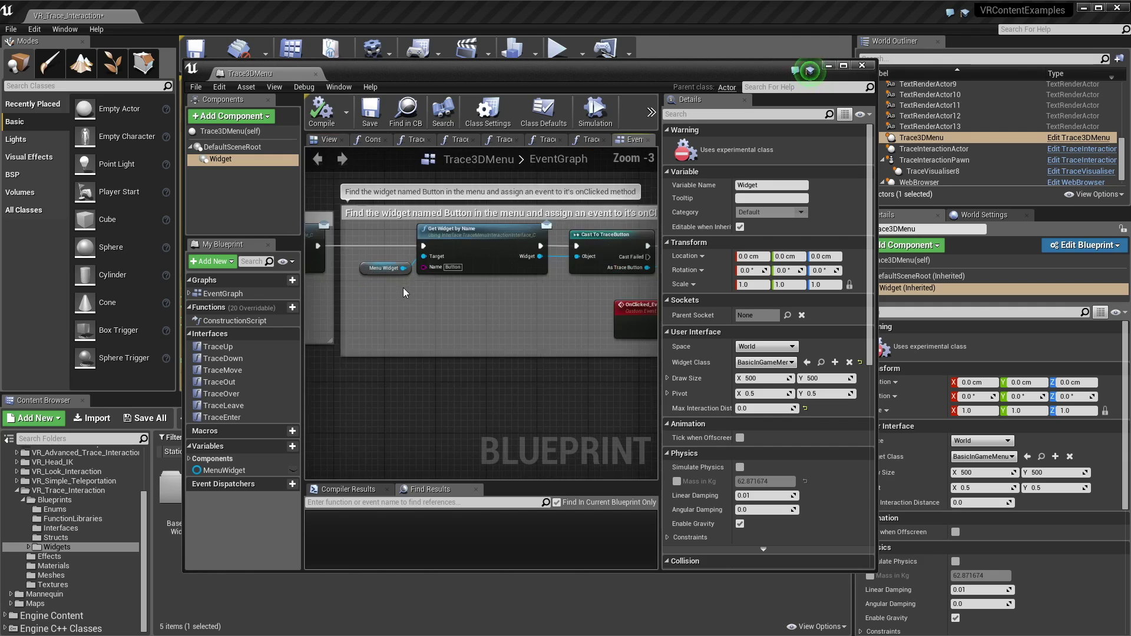
click(475, 248)
right_drag(477, 287, 450, 310)
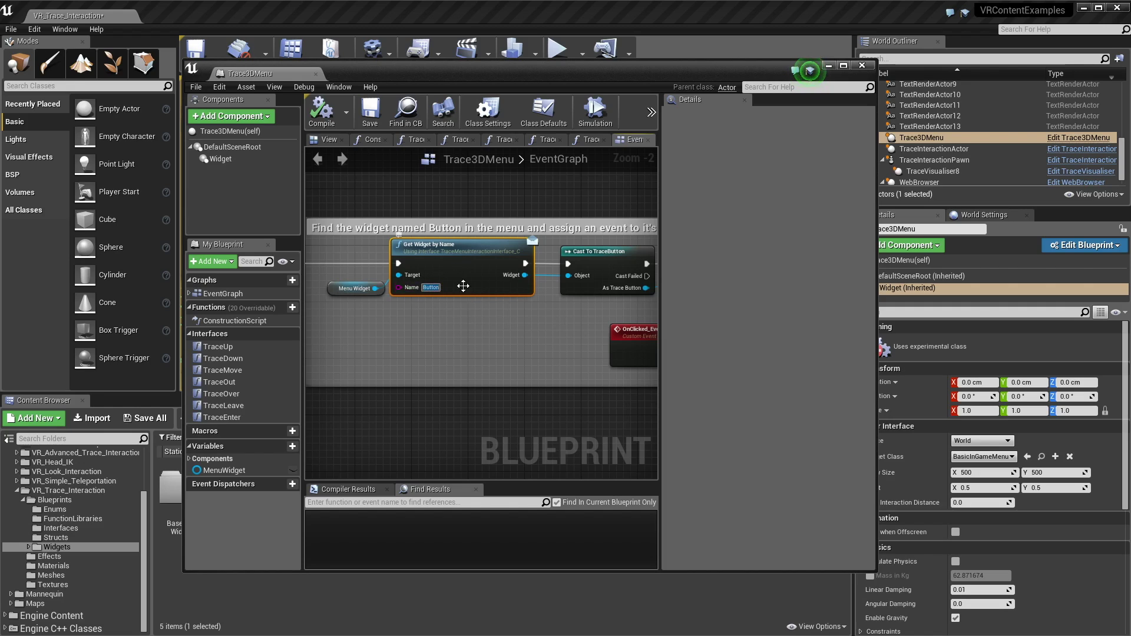
Step: Open BasicInGameMenu again and select the Button widget to check its name
drag(397, 70, 419, 86)
double_click(236, 492)
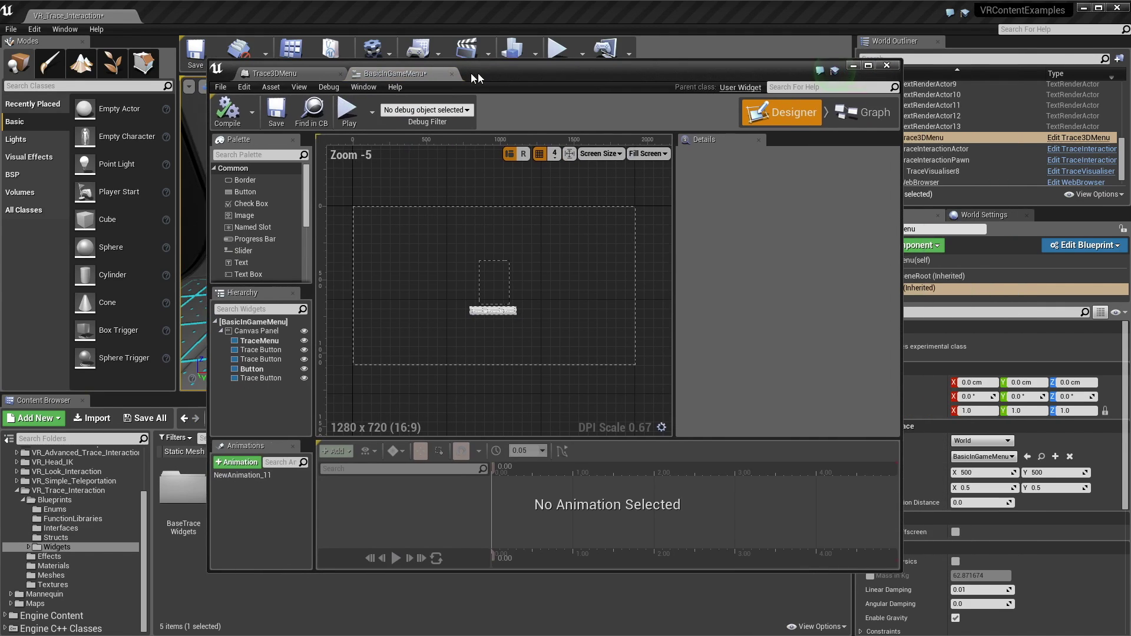
scroll(454, 300, up, 8)
click(430, 211)
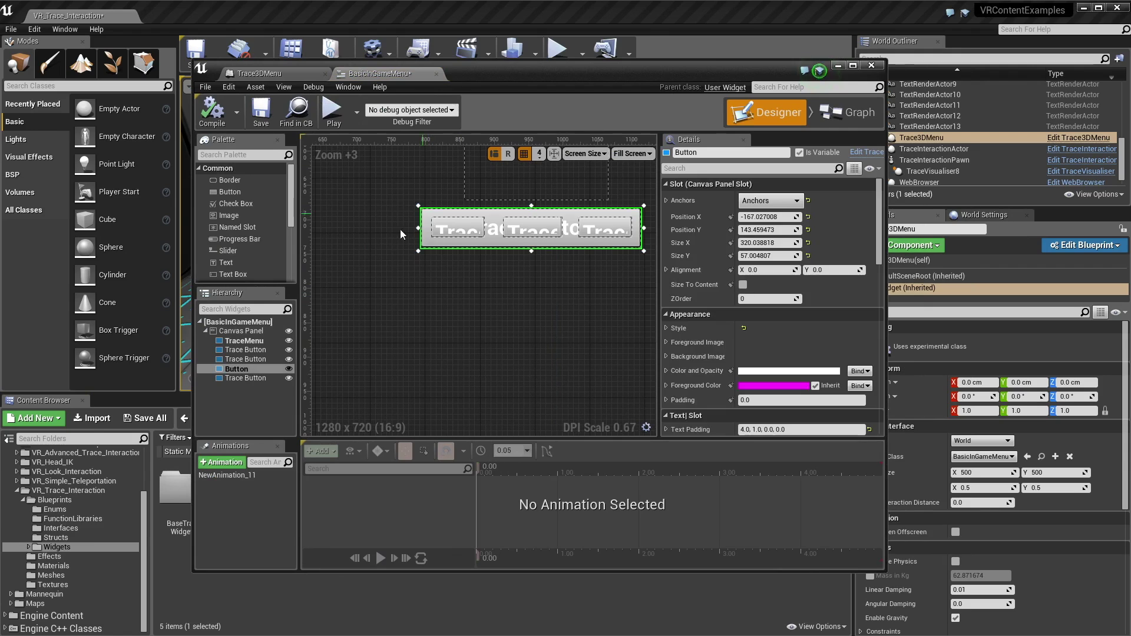
Step: Examine the Cast To TraceButton and Bind Event to OnClicked nodes in Trace3DMenu's event graph, comparing with the Button widget
click(291, 77)
right_drag(575, 296, 413, 271)
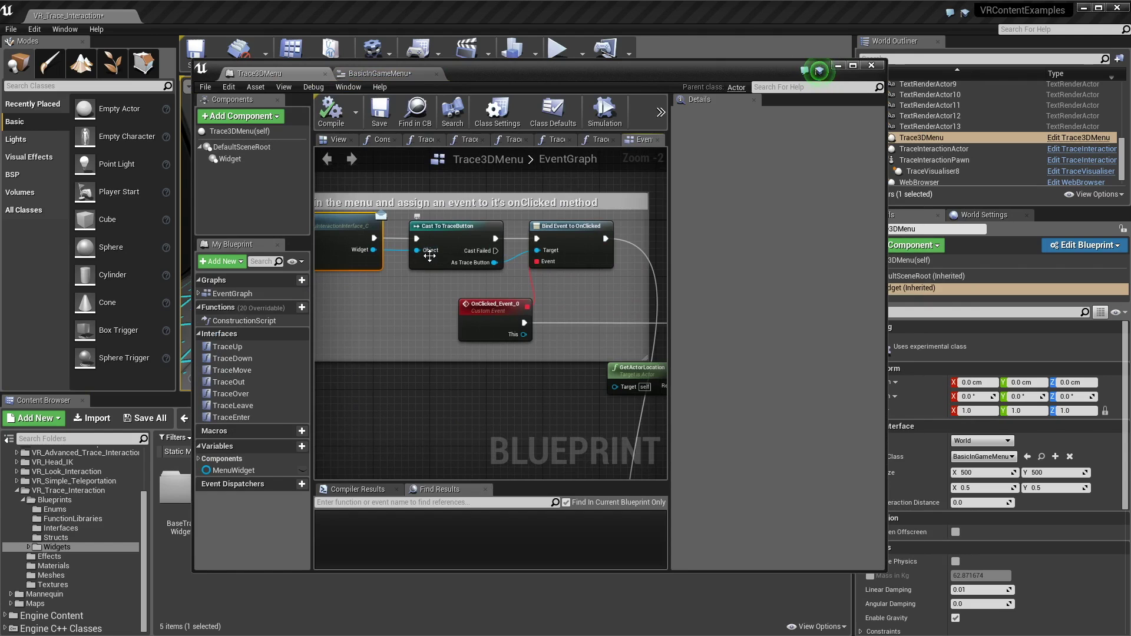
click(380, 75)
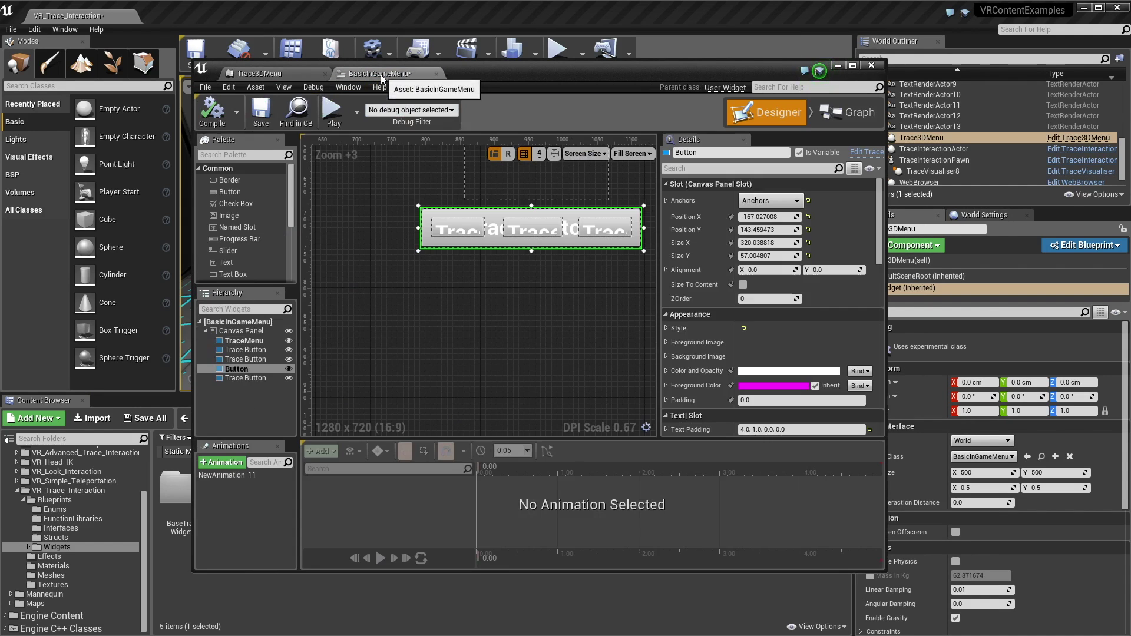
click(247, 73)
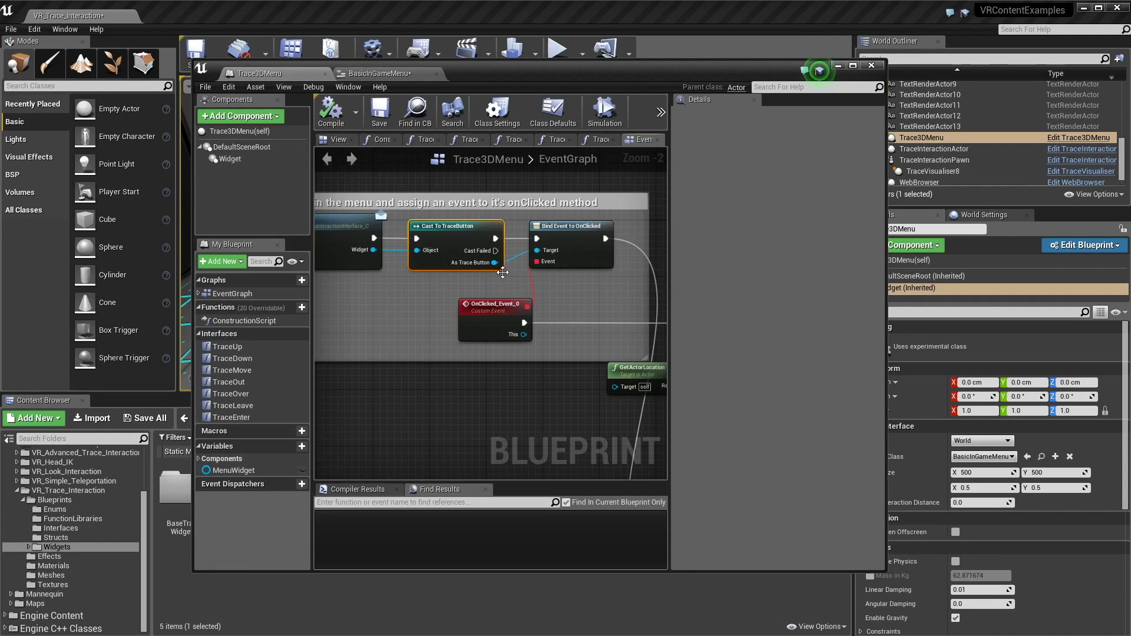
right_drag(502, 271, 441, 245)
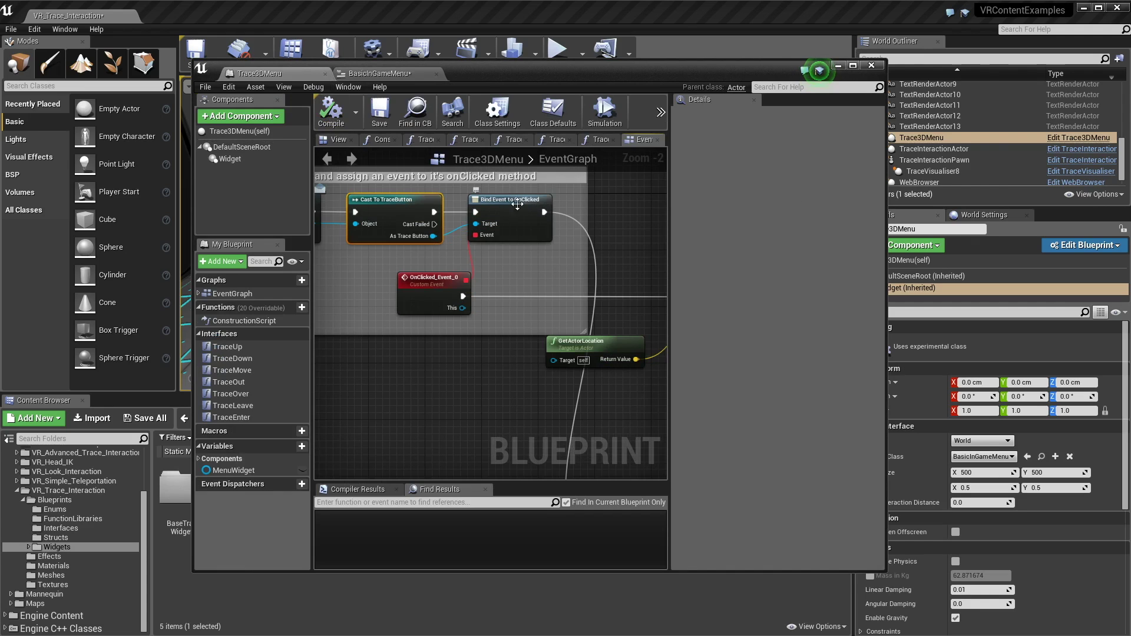
right_drag(538, 287, 499, 271)
Step: Examine the custom event bound to OnClicked and the connected nodes that spawn an emitter when the button is clicked
scroll(493, 265, down, 3)
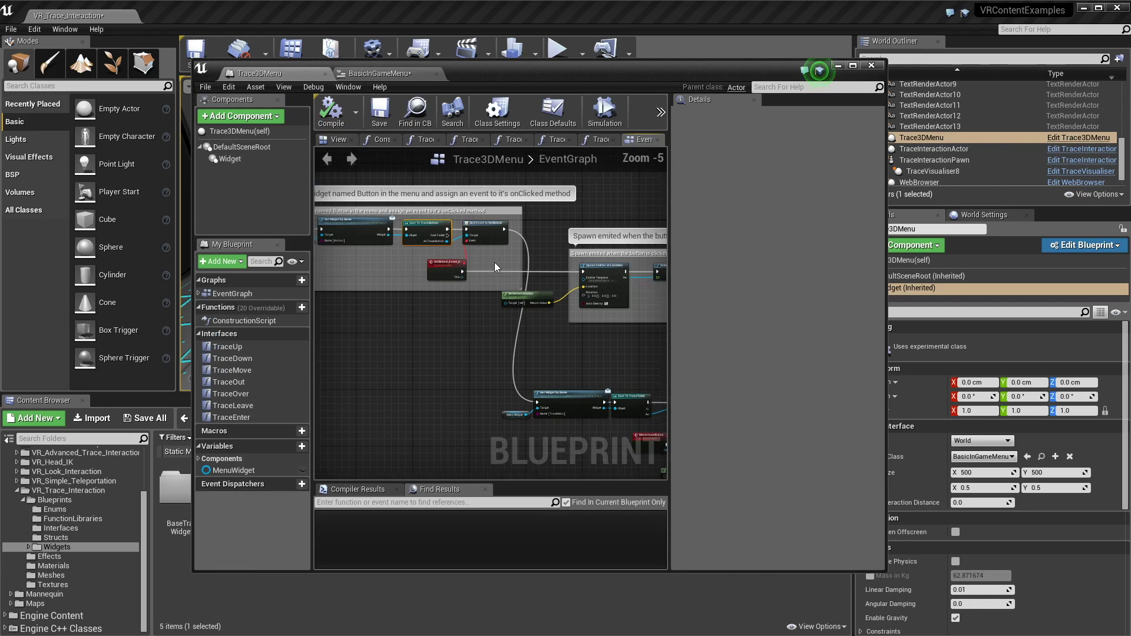
scroll(459, 265, up, 4)
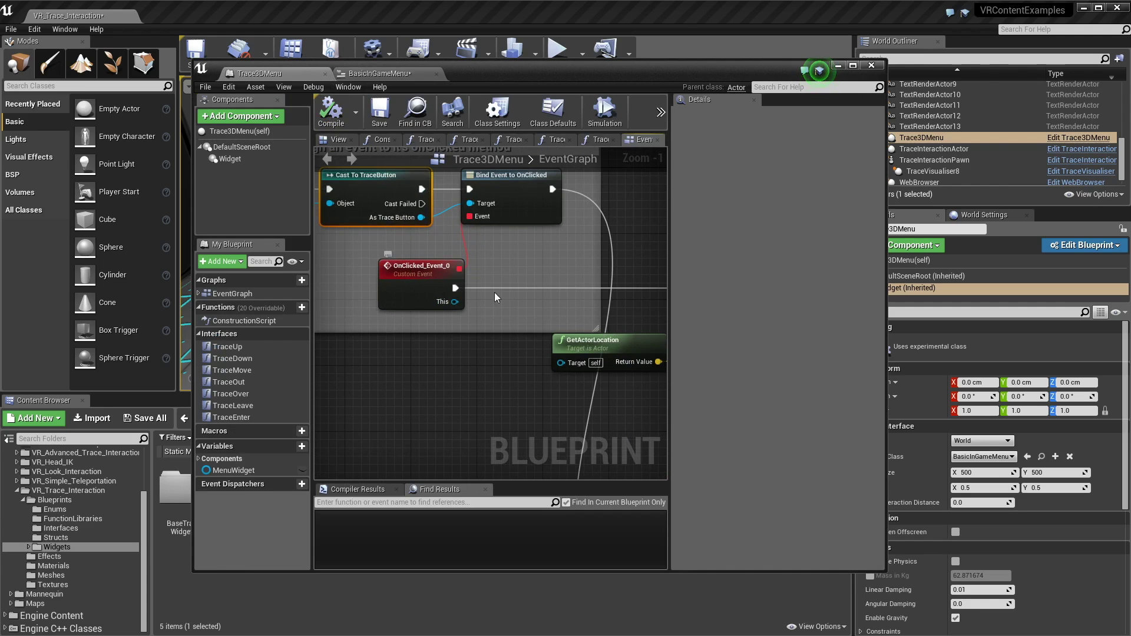
right_drag(494, 292, 386, 270)
scroll(386, 269, down, 2)
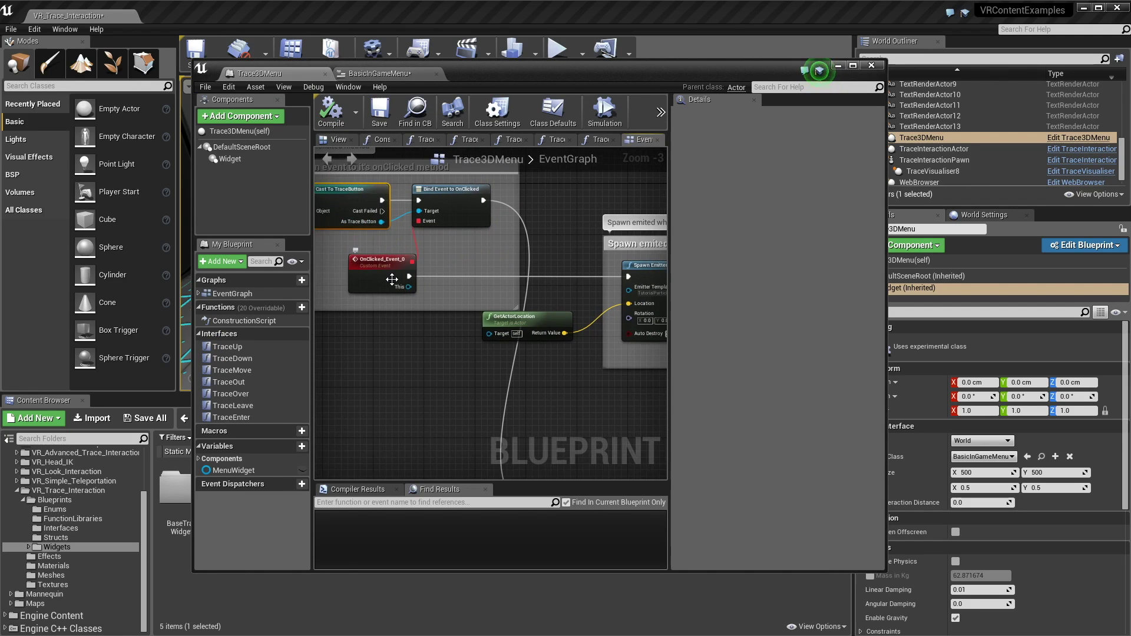
scroll(468, 262, down, 2)
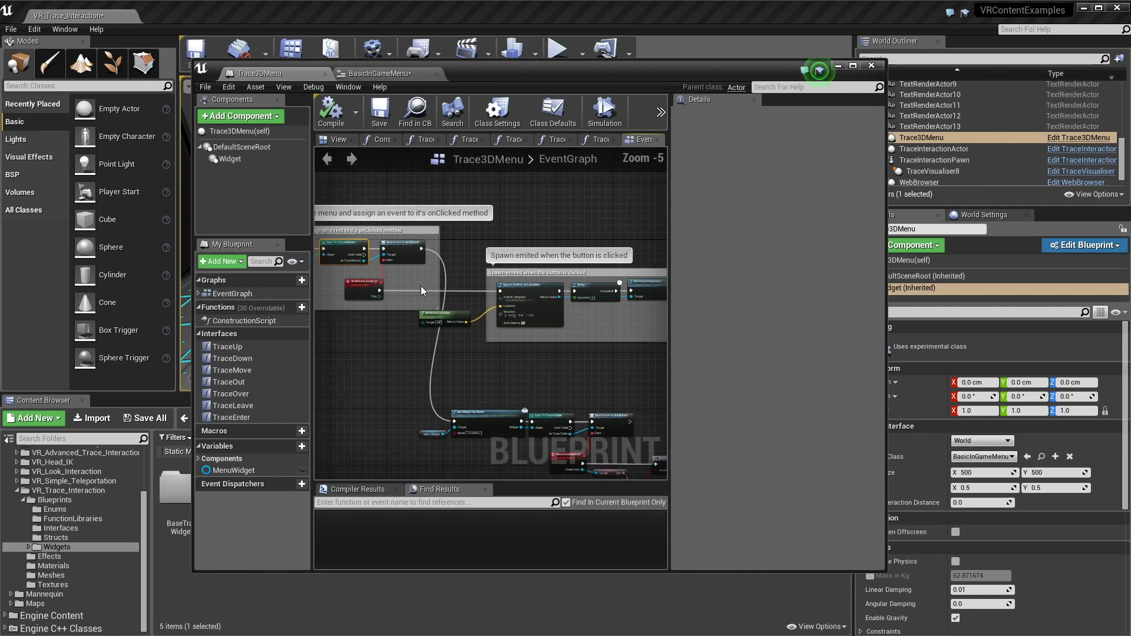
right_drag(421, 285, 388, 263)
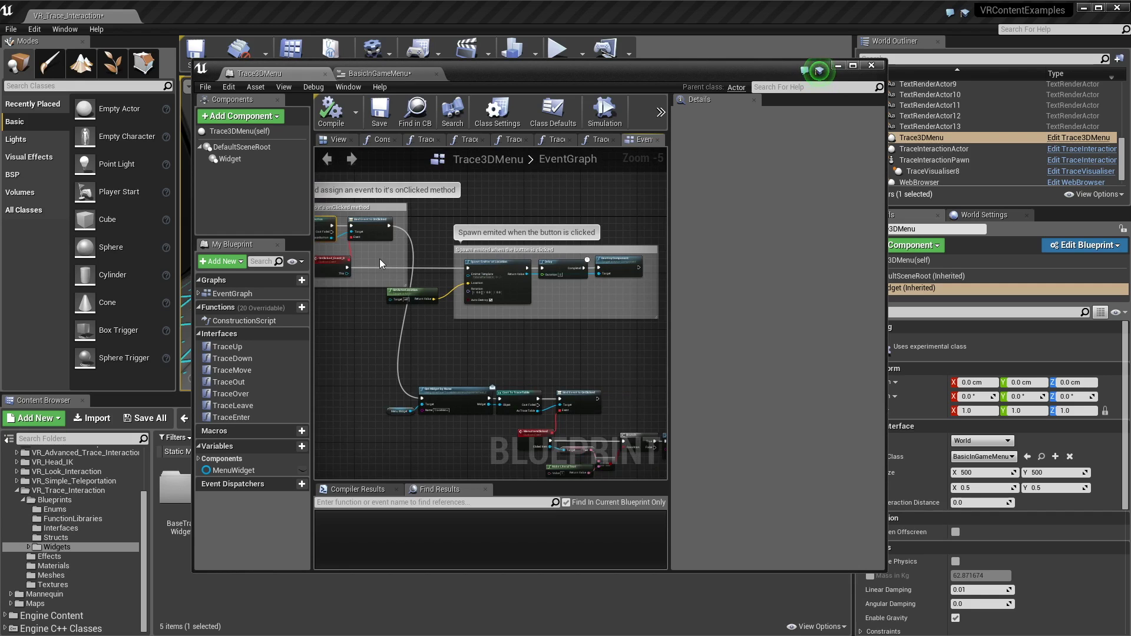
right_drag(379, 259, 404, 275)
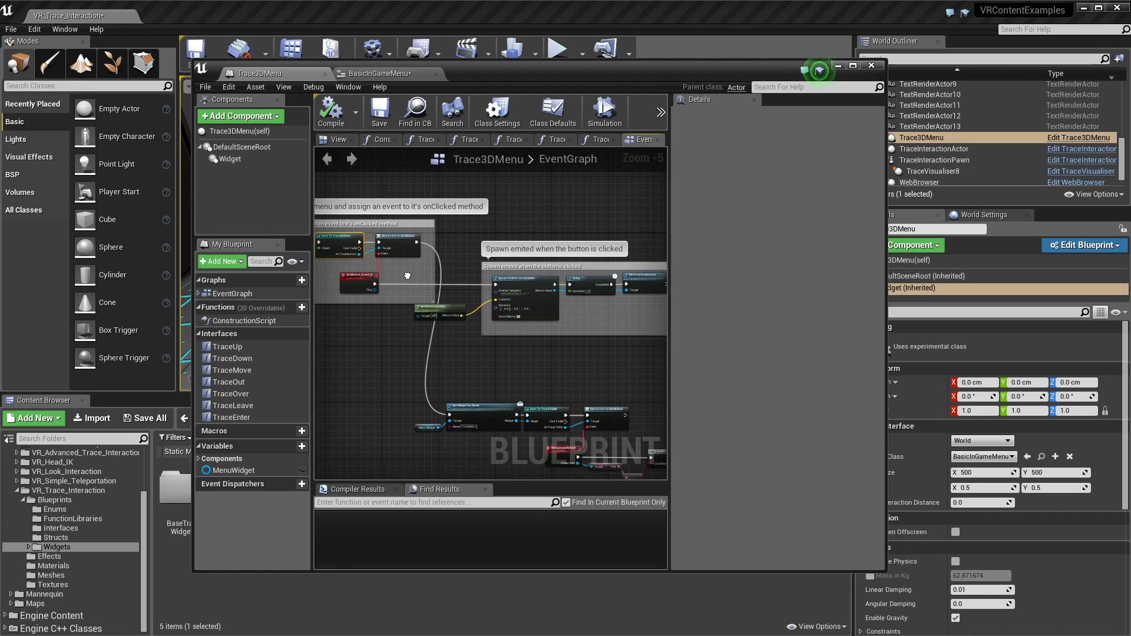
Step: Select TraceMenu in BasicInGameMenu, and examine the Trace3DMenu nodes that find it by name and cast it to TraceTable
click(383, 74)
click(456, 288)
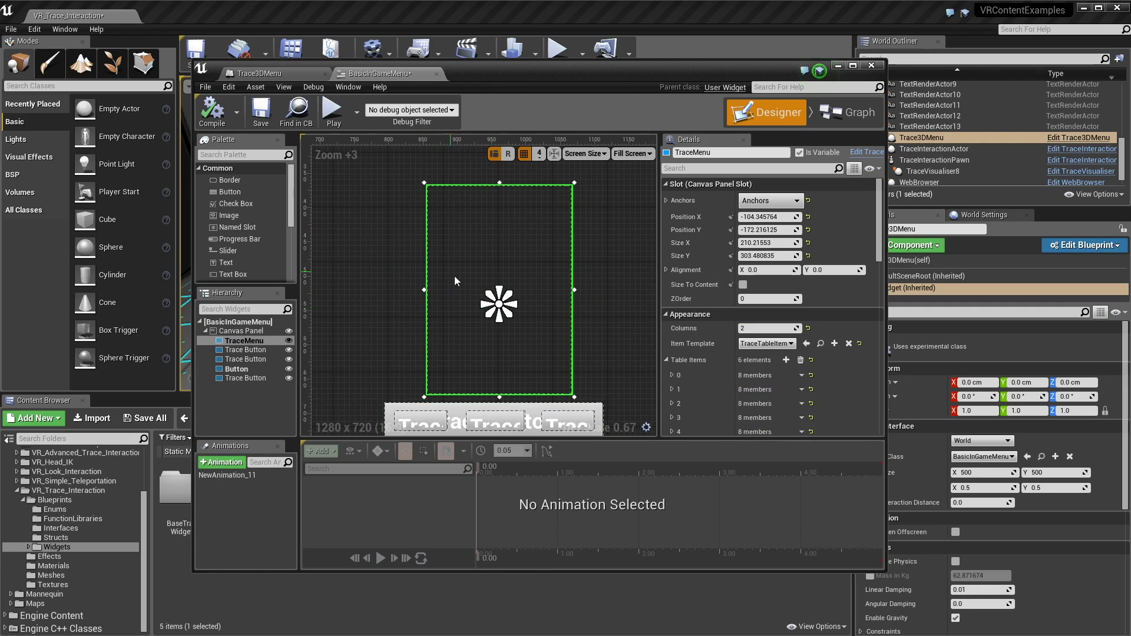
click(281, 73)
right_drag(409, 285, 396, 275)
scroll(397, 276, up, 4)
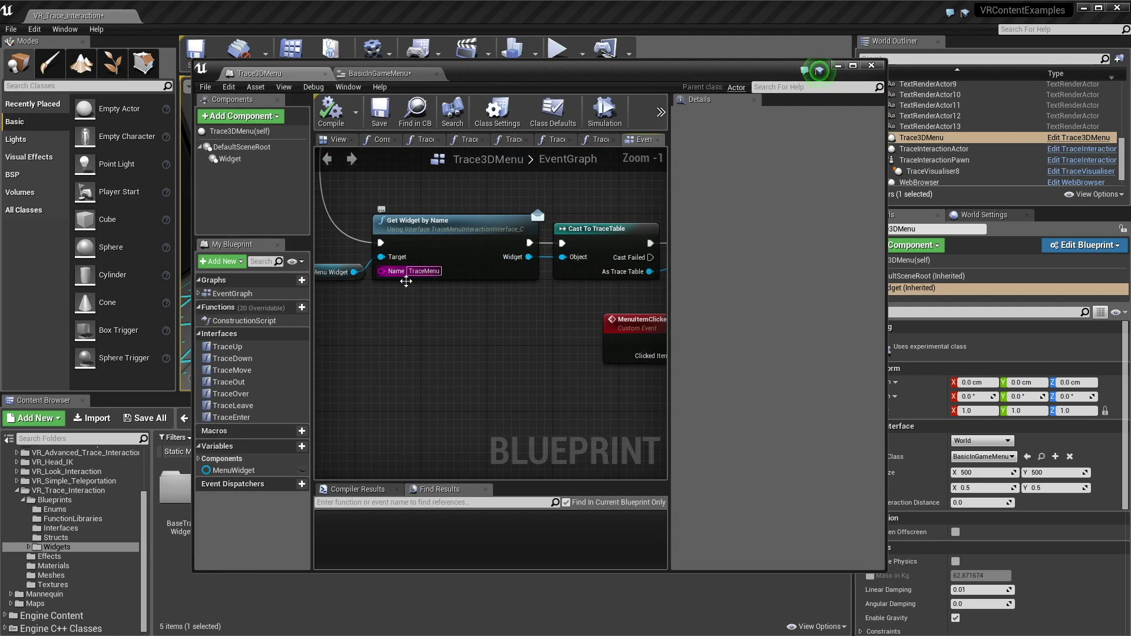
right_drag(422, 277, 348, 268)
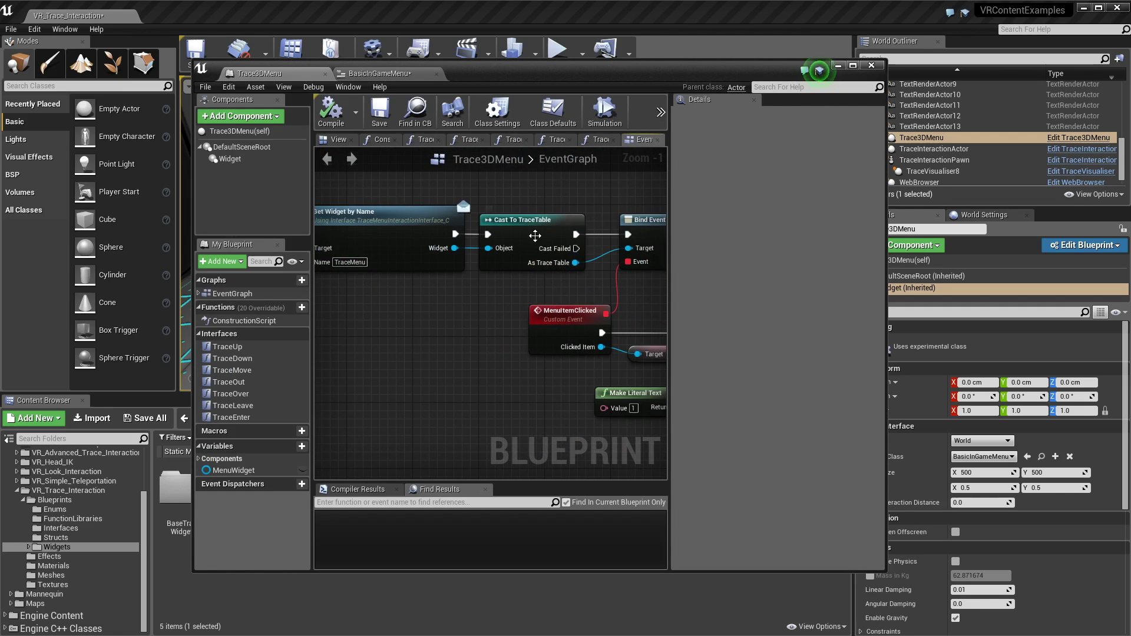
Step: Examine Trace3DMenu's Bind Event to OnClicked, the MenuItemClicked event and the Branch comparing the clicked item's text with a literal 1
right_drag(510, 235, 423, 231)
right_drag(512, 239, 421, 224)
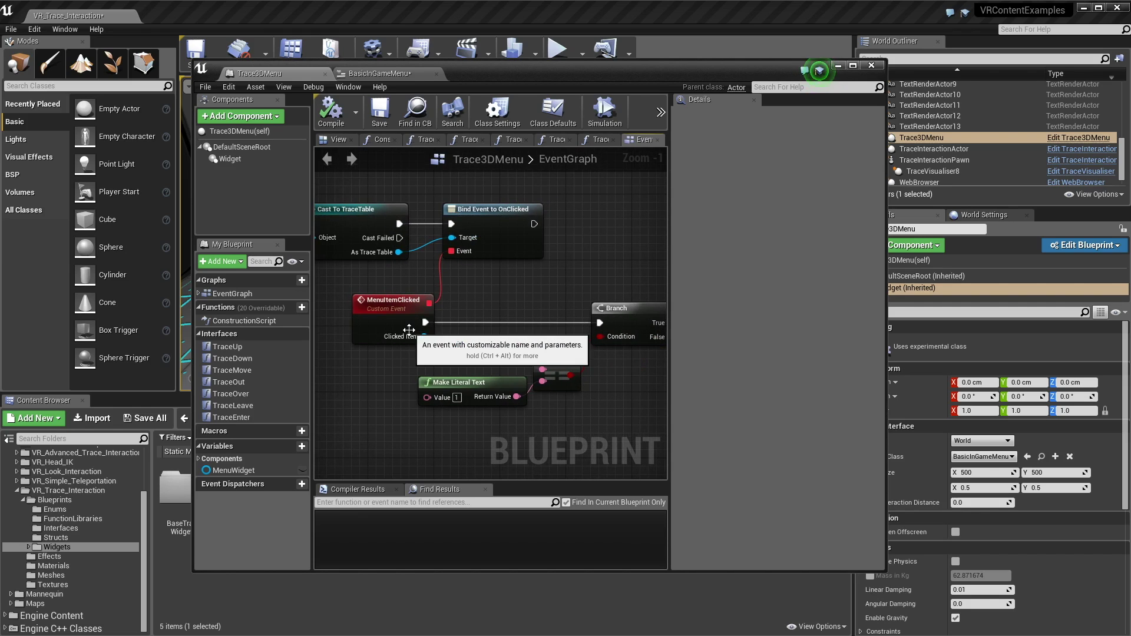
click(380, 73)
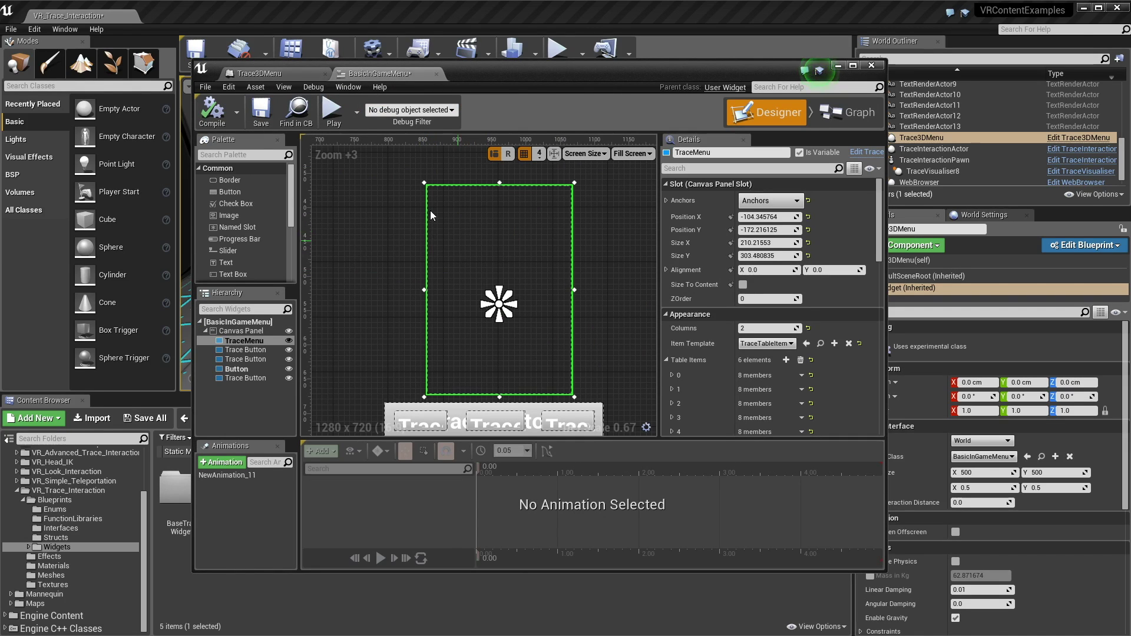
click(285, 74)
right_drag(410, 248, 401, 226)
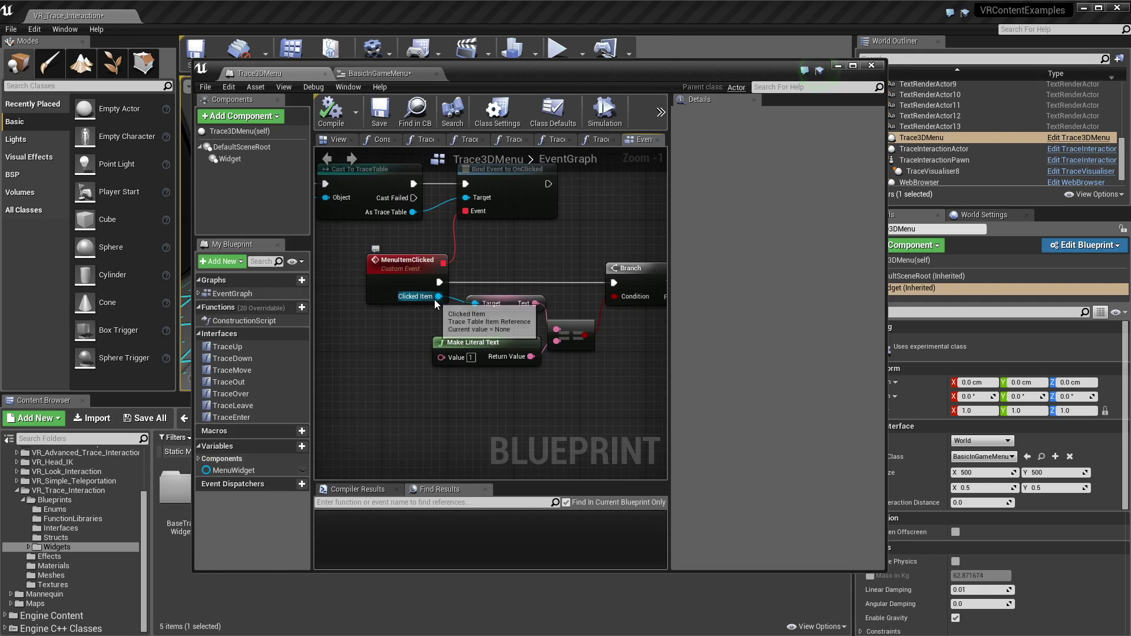
right_drag(481, 288, 445, 273)
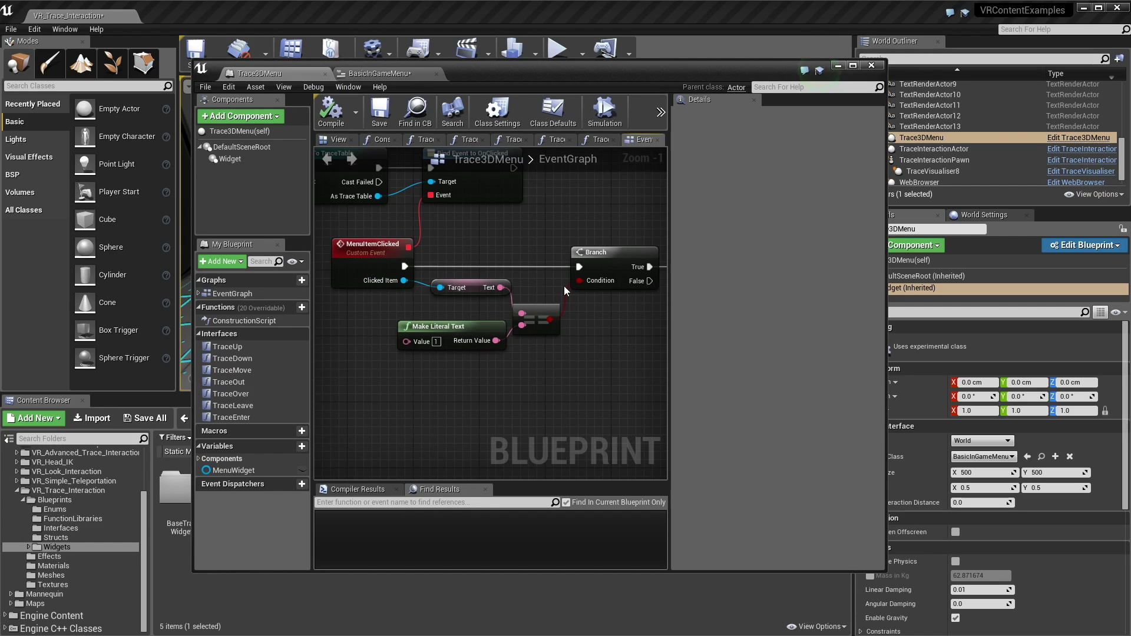
right_drag(563, 285, 463, 293)
Step: Expand TraceMenu's first table item in BasicInGameMenu to check its text, and close the BasicInGameMenu and Trace3DMenu editors
click(381, 73)
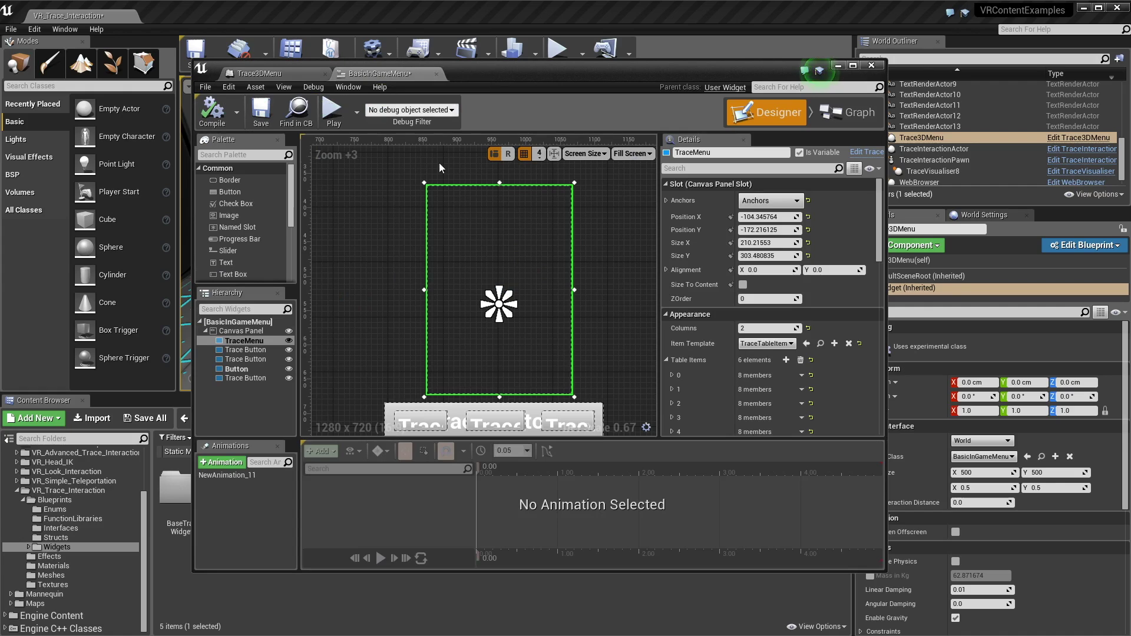
click(671, 375)
scroll(707, 342, down, 3)
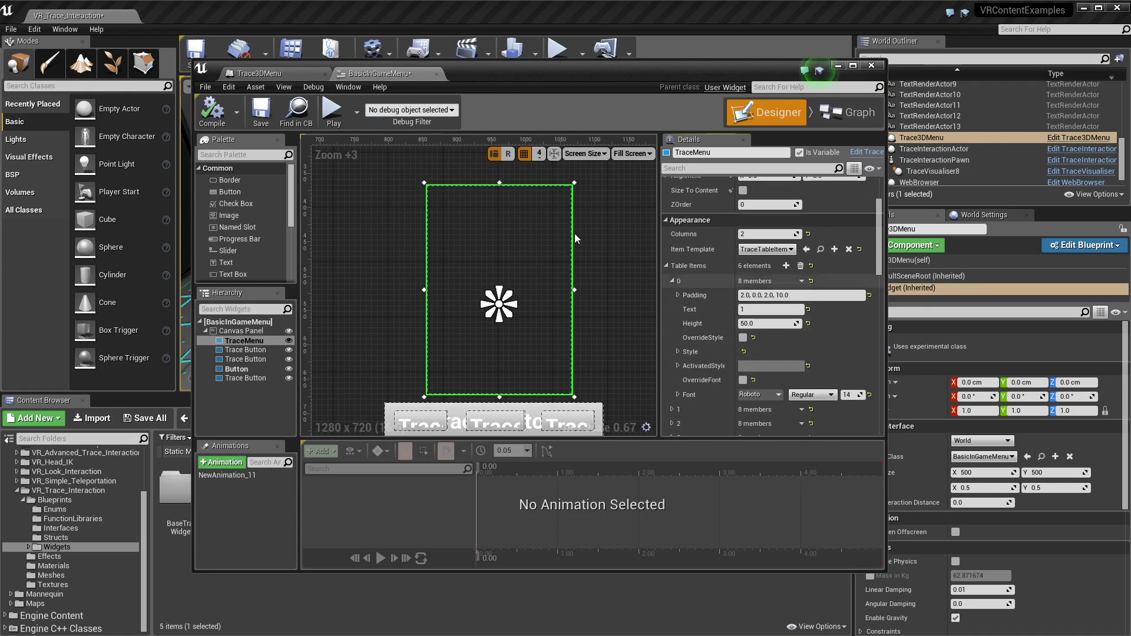
click(436, 74)
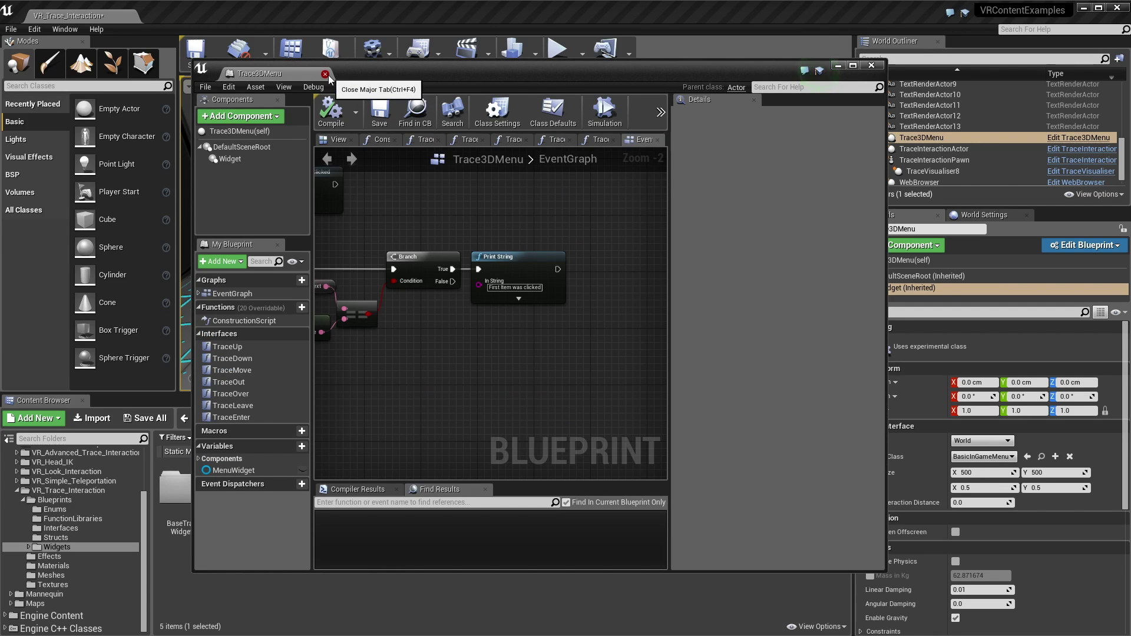
click(325, 74)
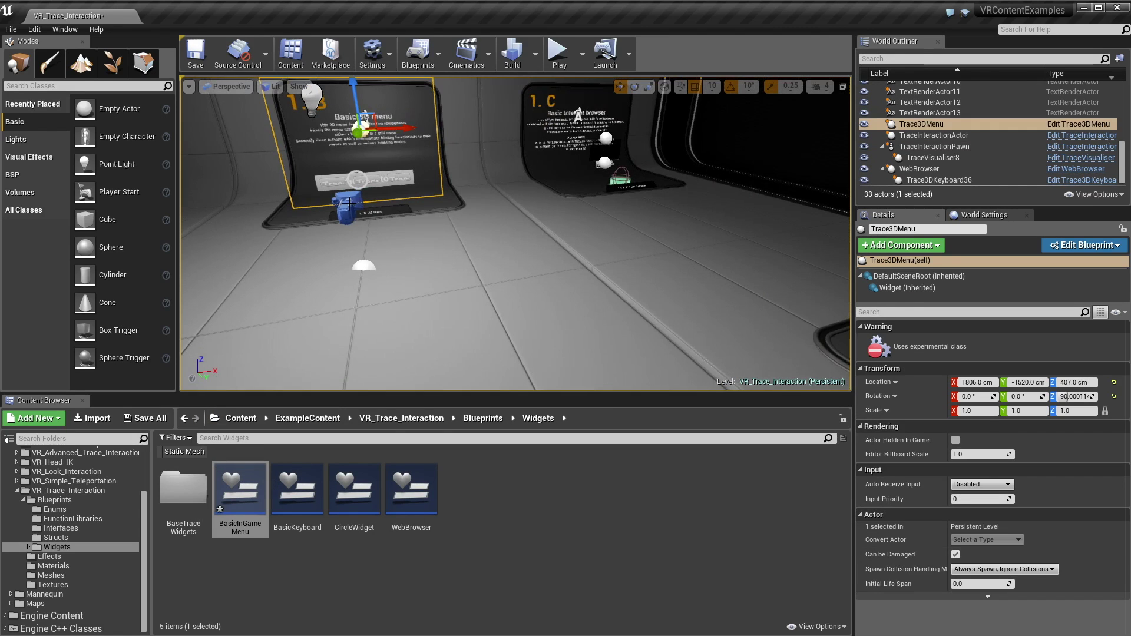
Step: Move TraceInteractionPawn in front of the 1.C Basic Internet Browser exhibit at X 2703, Y -1003 cm, and play-test the browser
click(348, 206)
drag(403, 265, 692, 251)
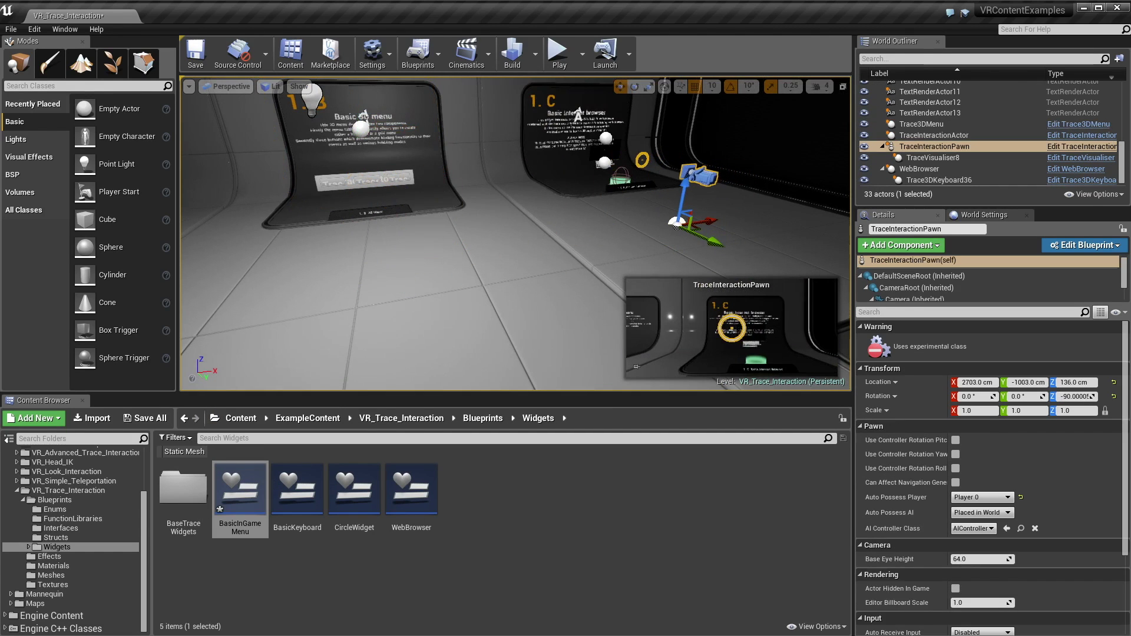
click(557, 54)
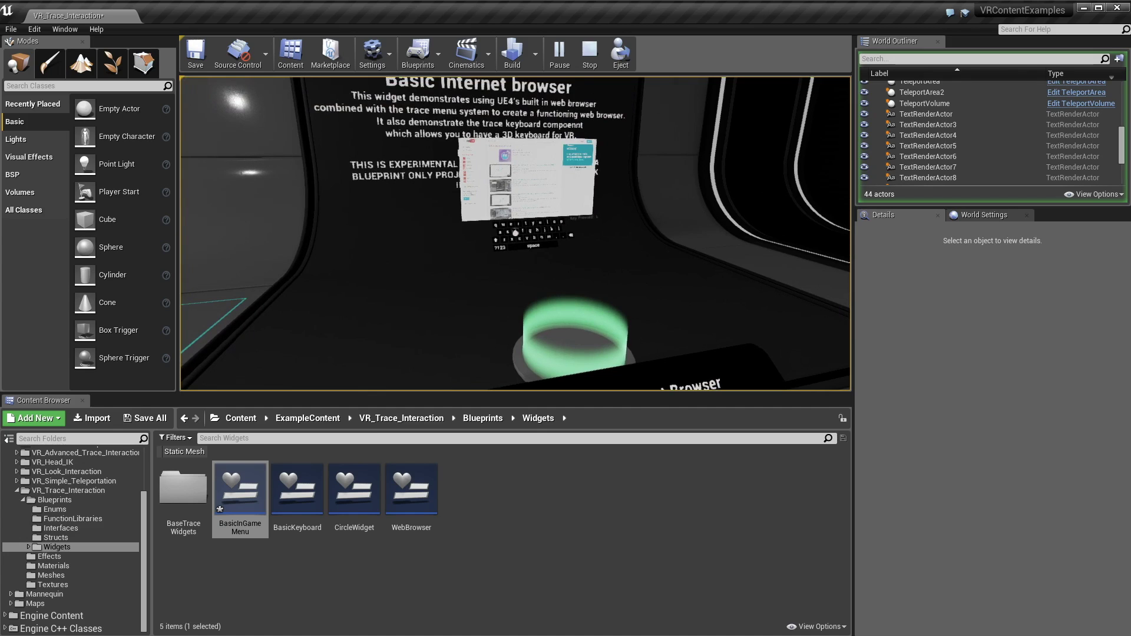
key(Escape)
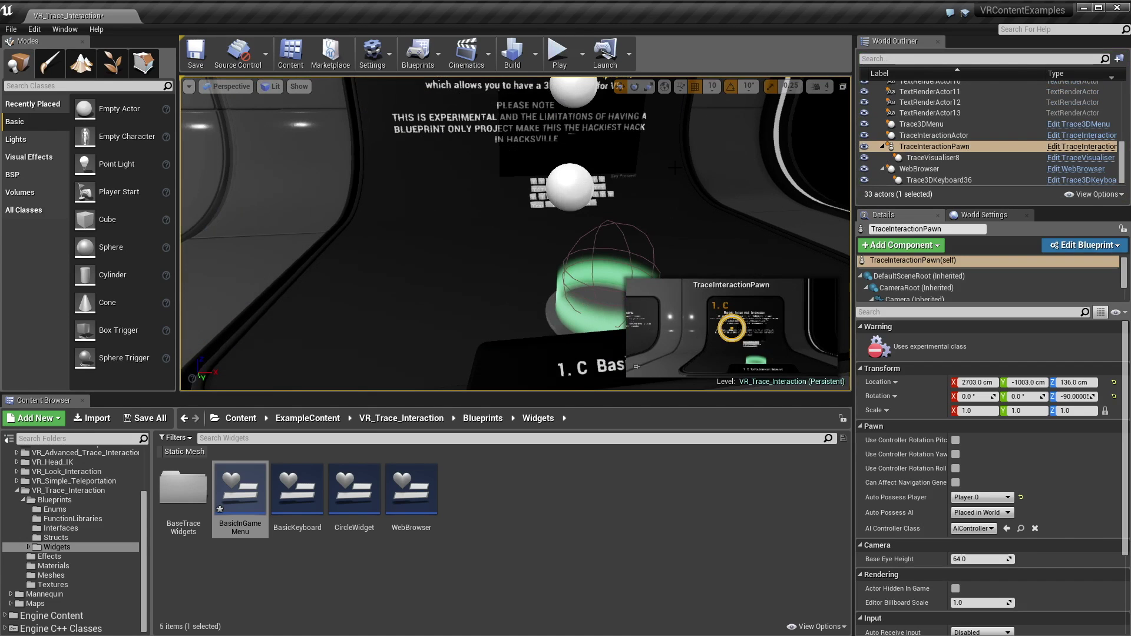
Step: Move TraceInteractionPawn to about Y -693 cm and rotate it to about 90° around Z, facing the 1.D Basic Teleport Volume exhibit
right_drag(692, 171, 736, 207)
key(f)
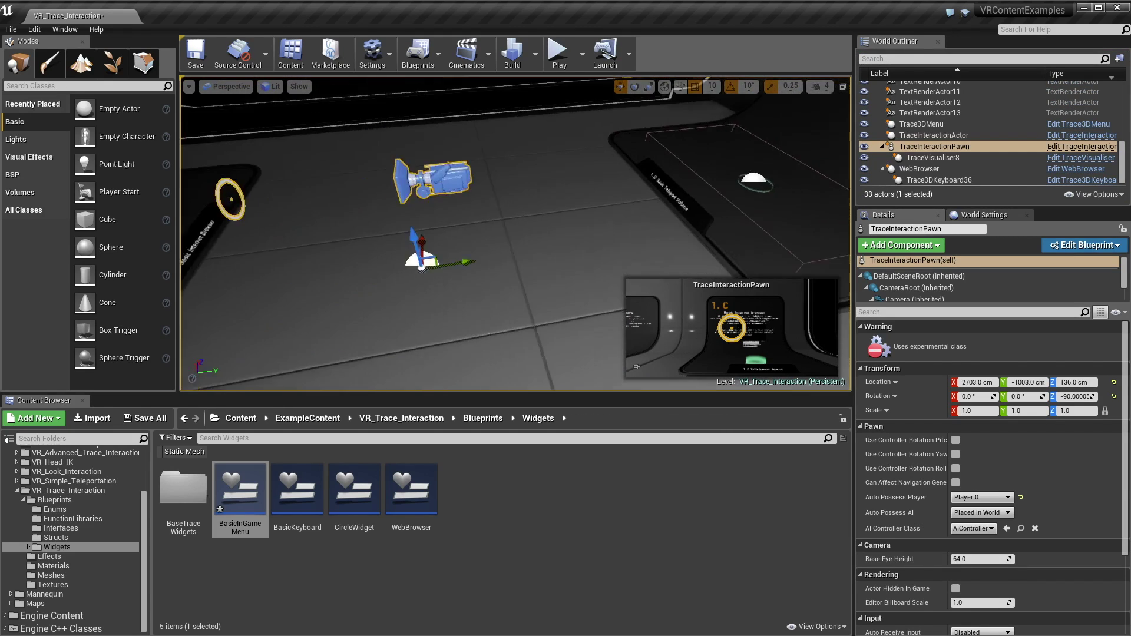
drag(581, 253, 708, 236)
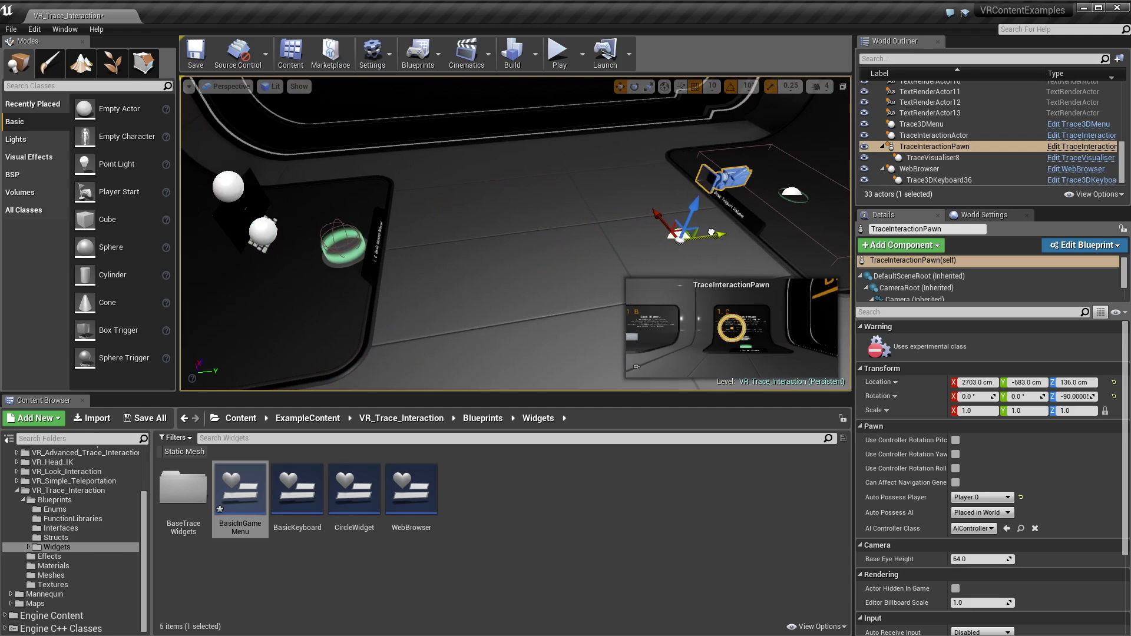
key(e)
drag(655, 271, 759, 277)
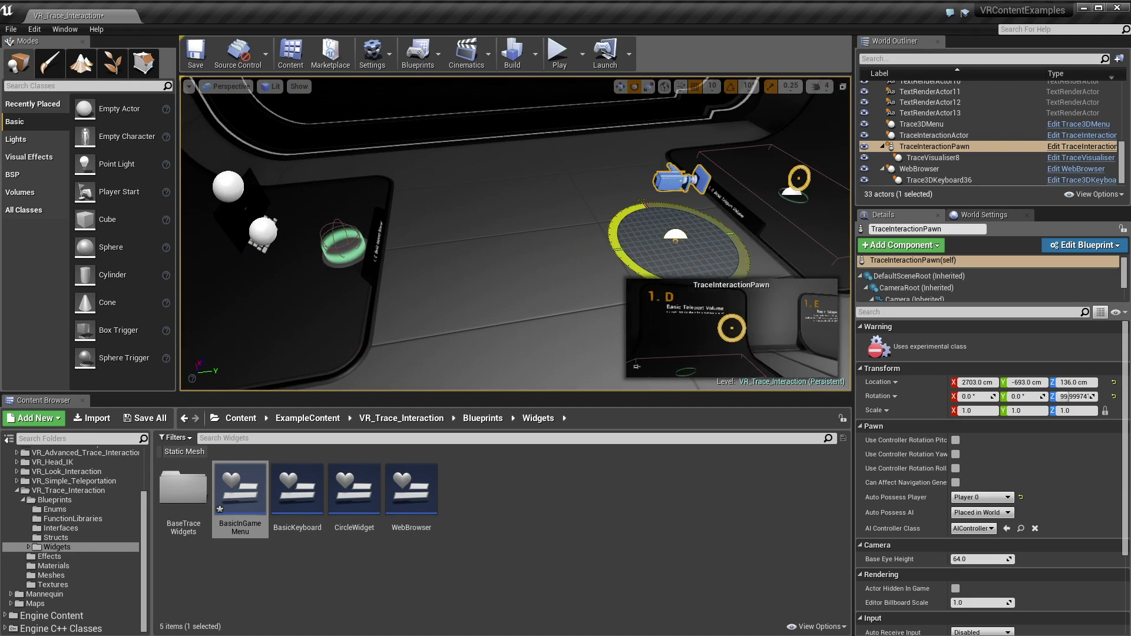
drag(648, 206, 654, 200)
key(f)
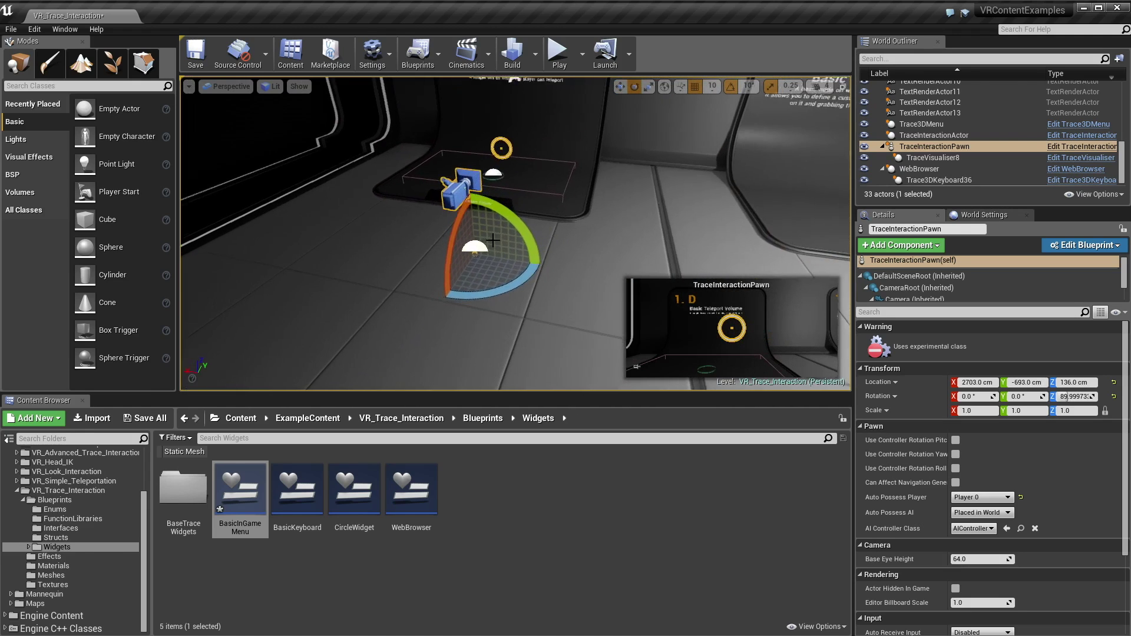
Step: Play the level, test teleporting with the 1.D Basic Teleport Volume, and stop the preview
click(558, 52)
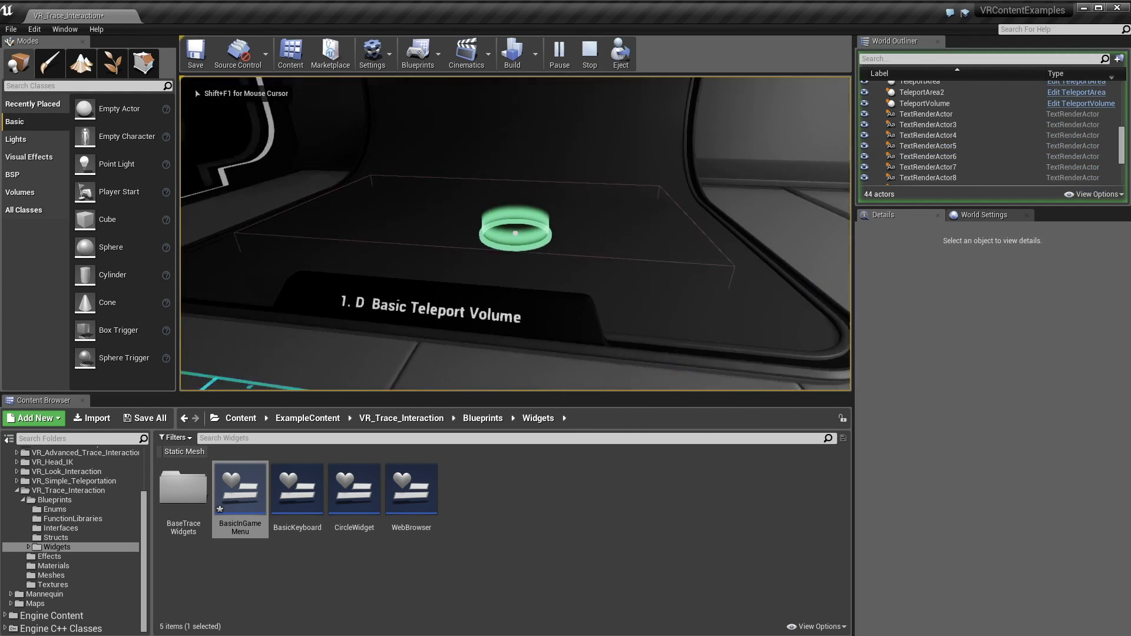
click(515, 234)
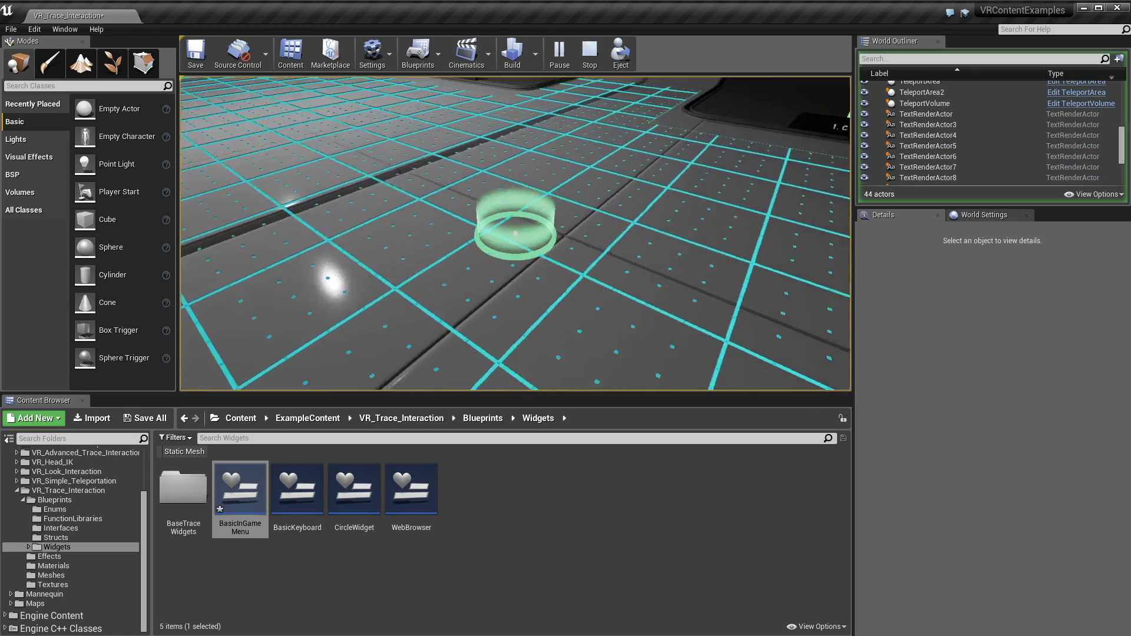
key(Escape)
Step: Move TraceInteractionPawn in front of the 1.E Basic Teleport Node exhibit and play-test teleporting with the node
right_drag(518, 188, 528, 179)
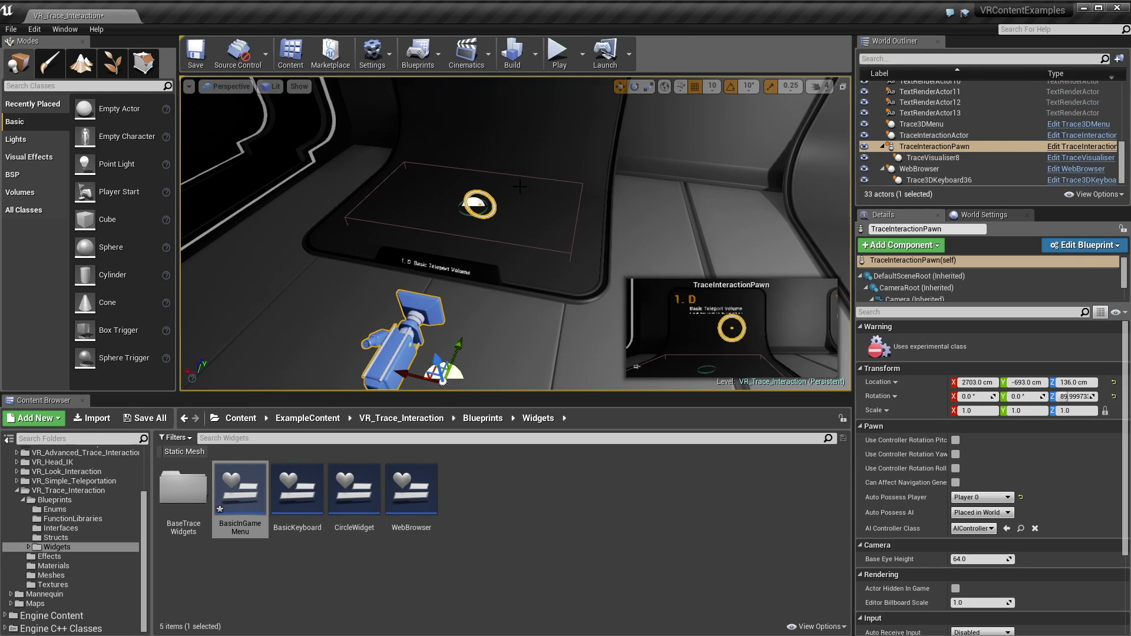
right_drag(570, 197, 653, 206)
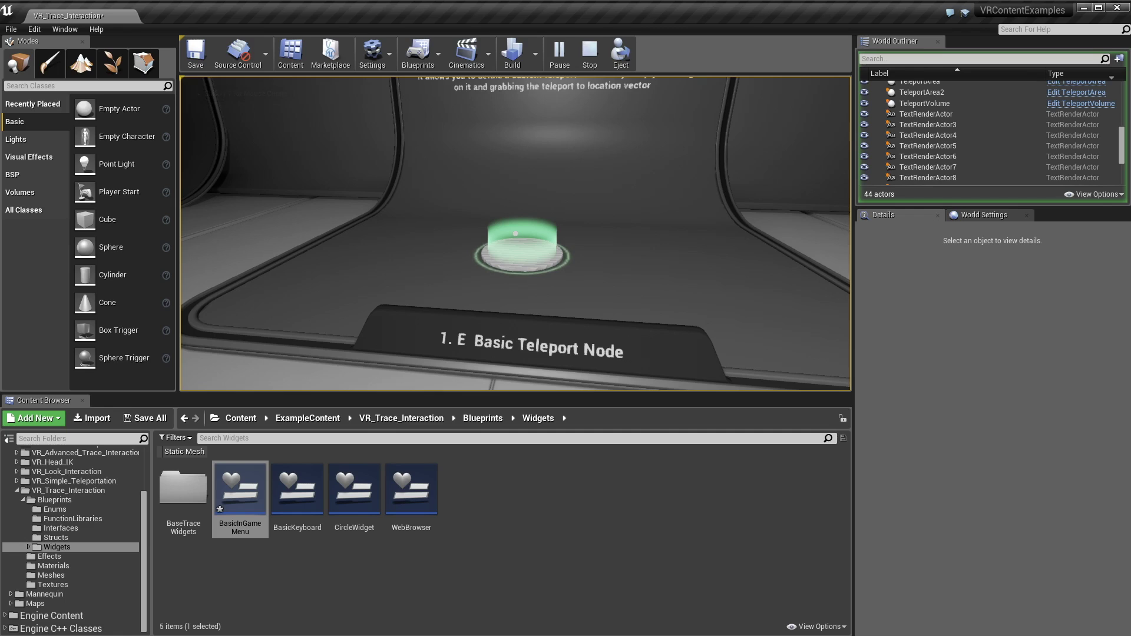
click(515, 233)
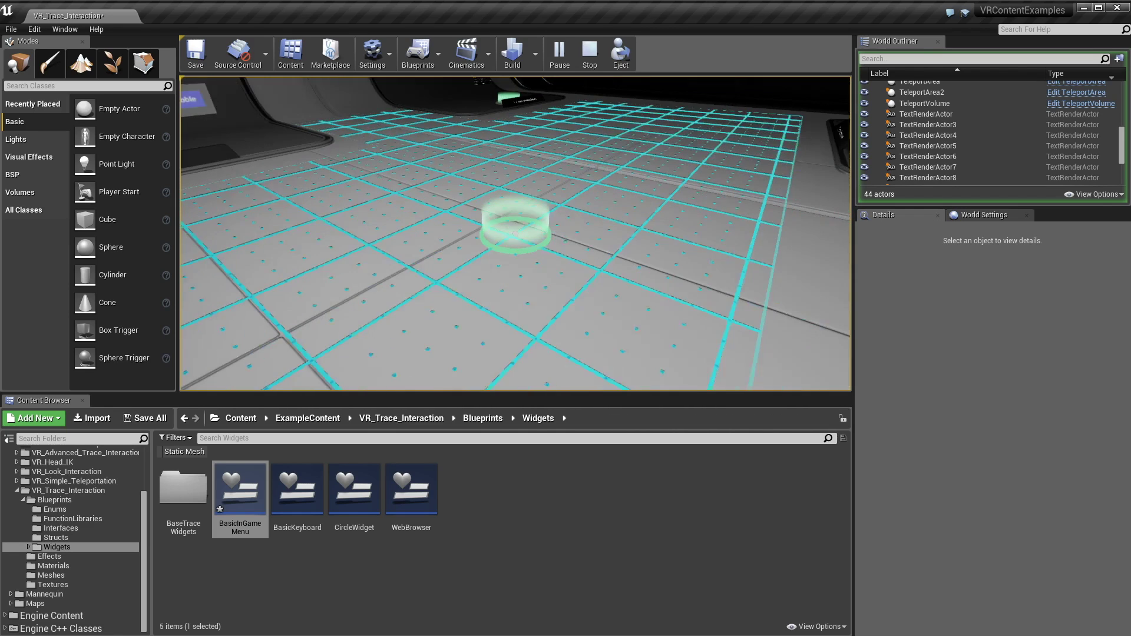
key(Escape)
Step: Move TraceInteractionPawn in front of the 1.F Advanced Teleport Area exhibit at X 833, Y -763 cm, and play-test teleporting on the mesh
right_drag(735, 202, 831, 218)
right_drag(433, 215, 398, 213)
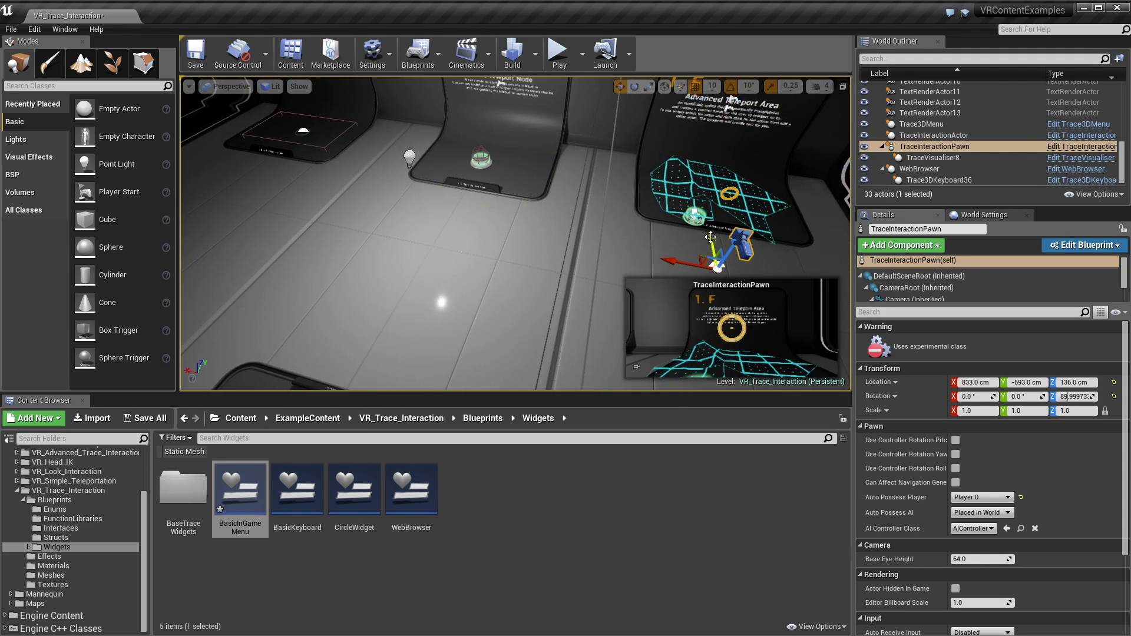
click(559, 52)
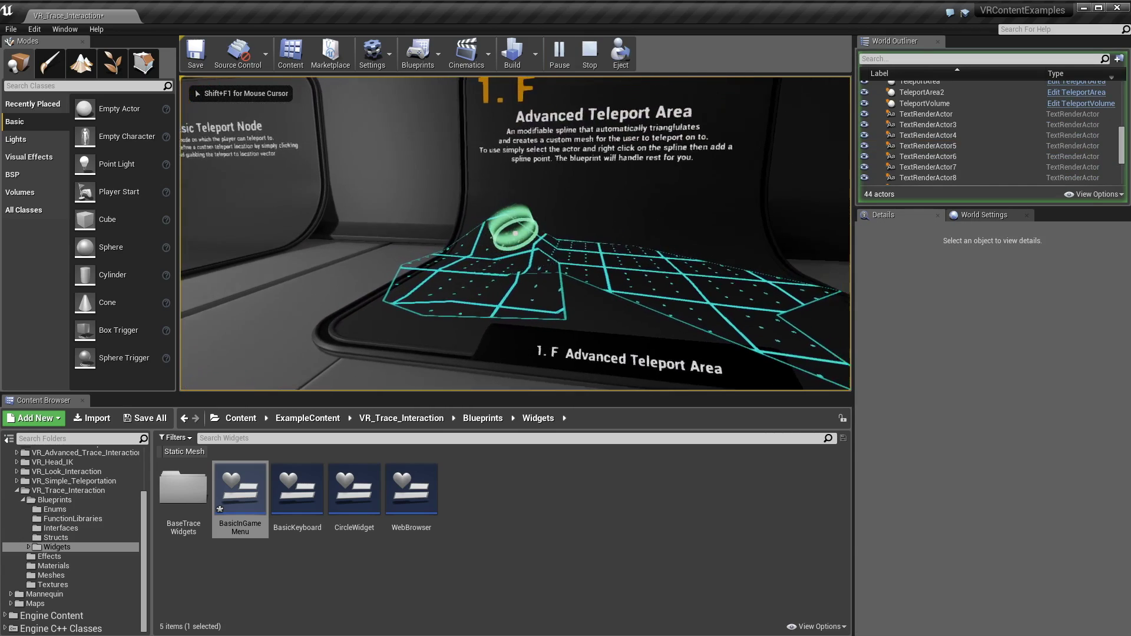
click(515, 233)
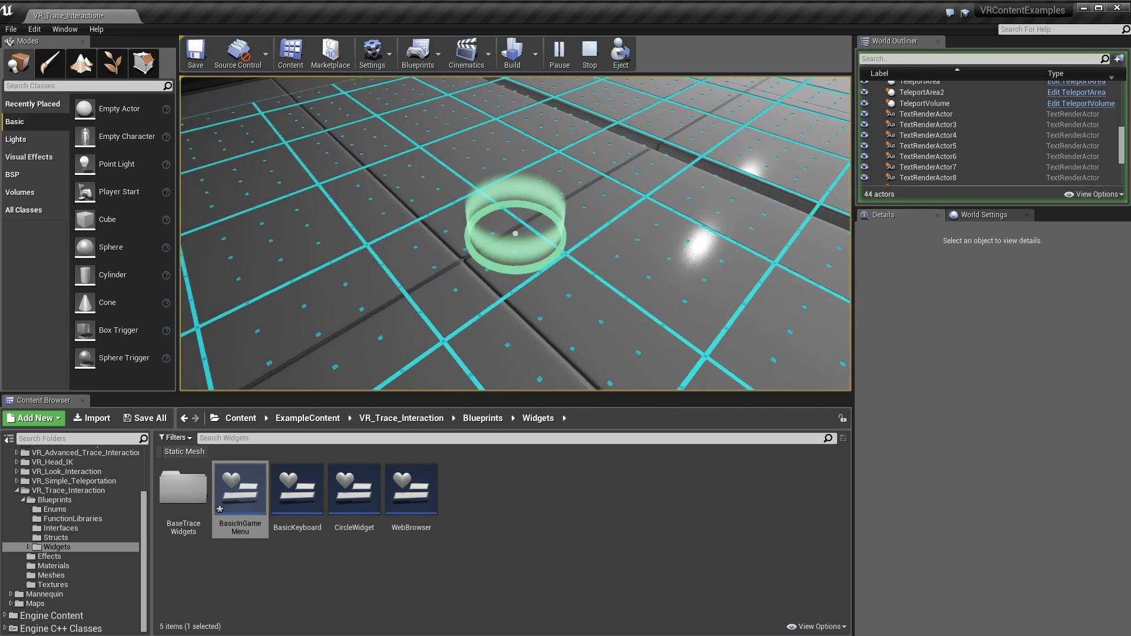
key(Escape)
Step: Select TeleportArea at the 1.F exhibit and move the spline point beside its front tip outward to widen the mesh
key(f)
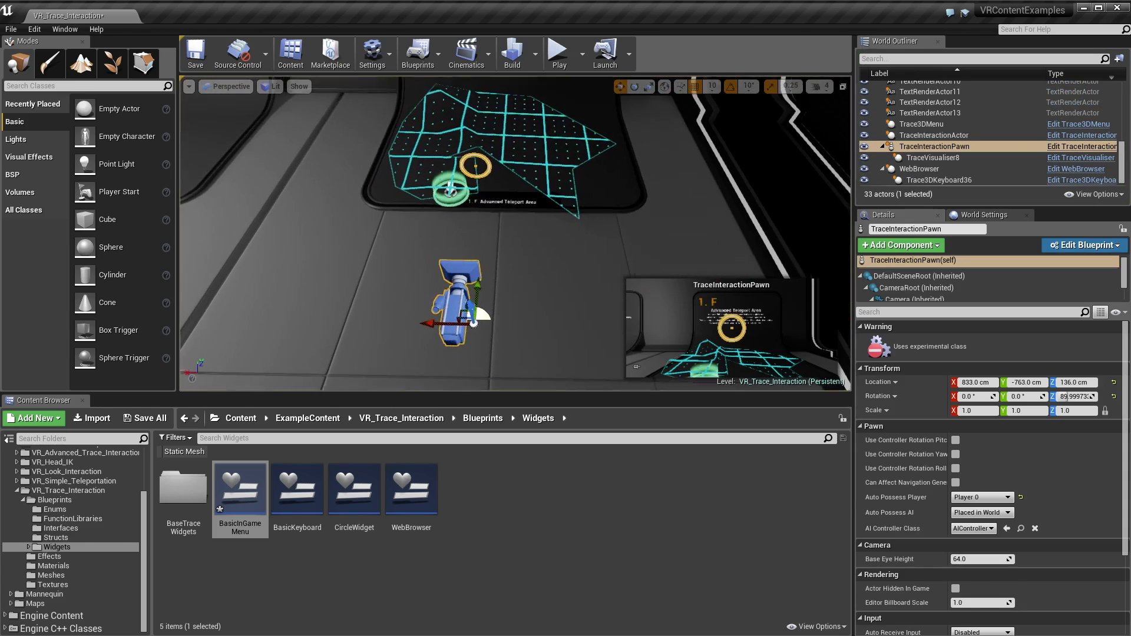
key(w)
click(388, 134)
key(s)
key(f)
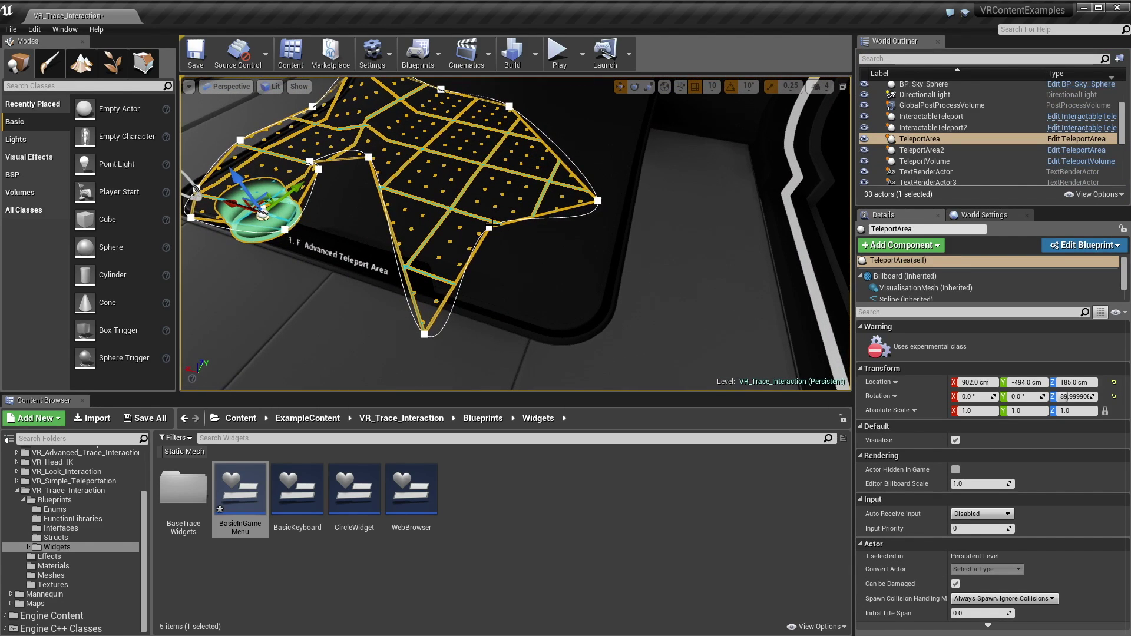
key(s)
right_drag(501, 206, 551, 208)
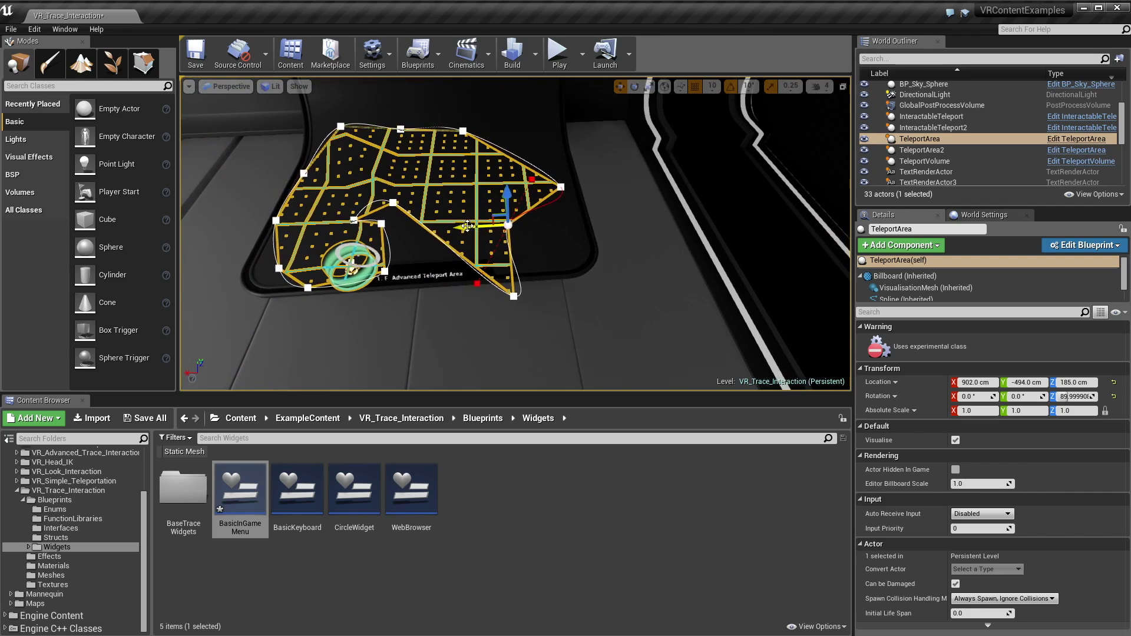
drag(468, 227, 552, 234)
key(w)
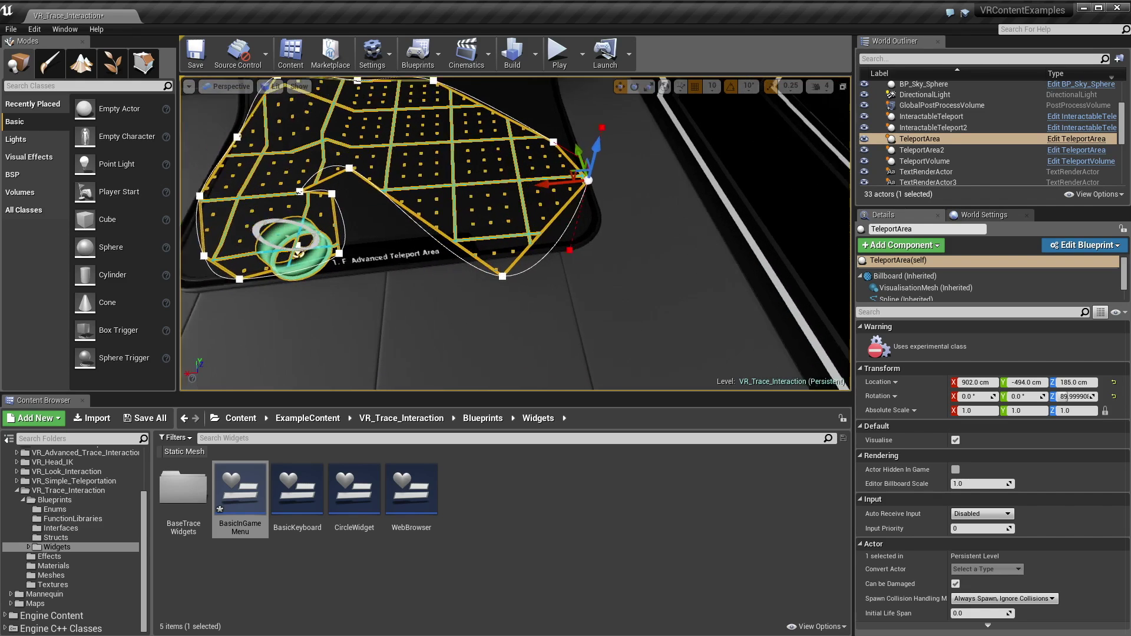
Step: Add a spline point to TeleportArea between its front tip and outer corner, and pull it inward to notch the mesh
right_click(512, 204)
right_click(683, 247)
click(238, 234)
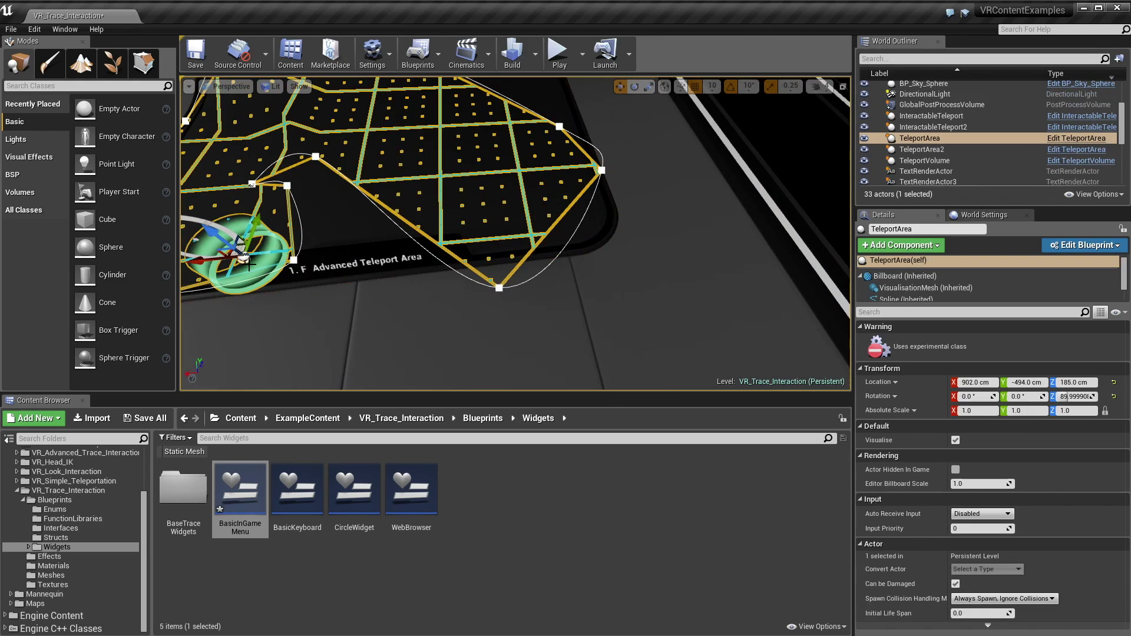
right_click(570, 238)
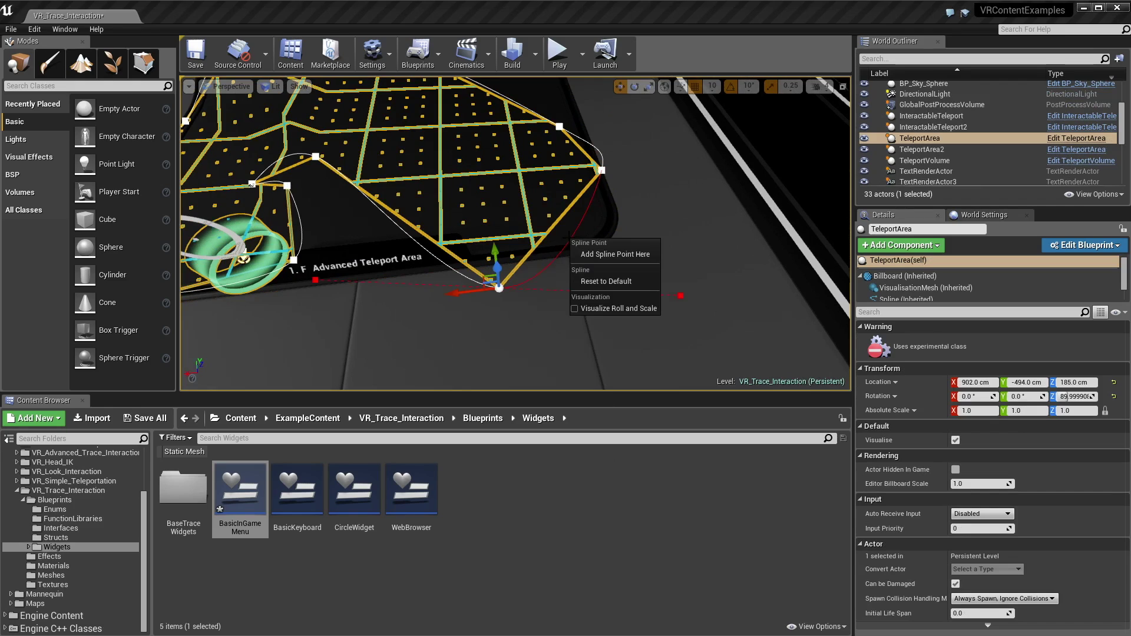
click(613, 252)
mouse_move(550, 235)
mouse_down()
mouse_move(574, 265)
mouse_move(598, 262)
mouse_move(568, 232)
mouse_up()
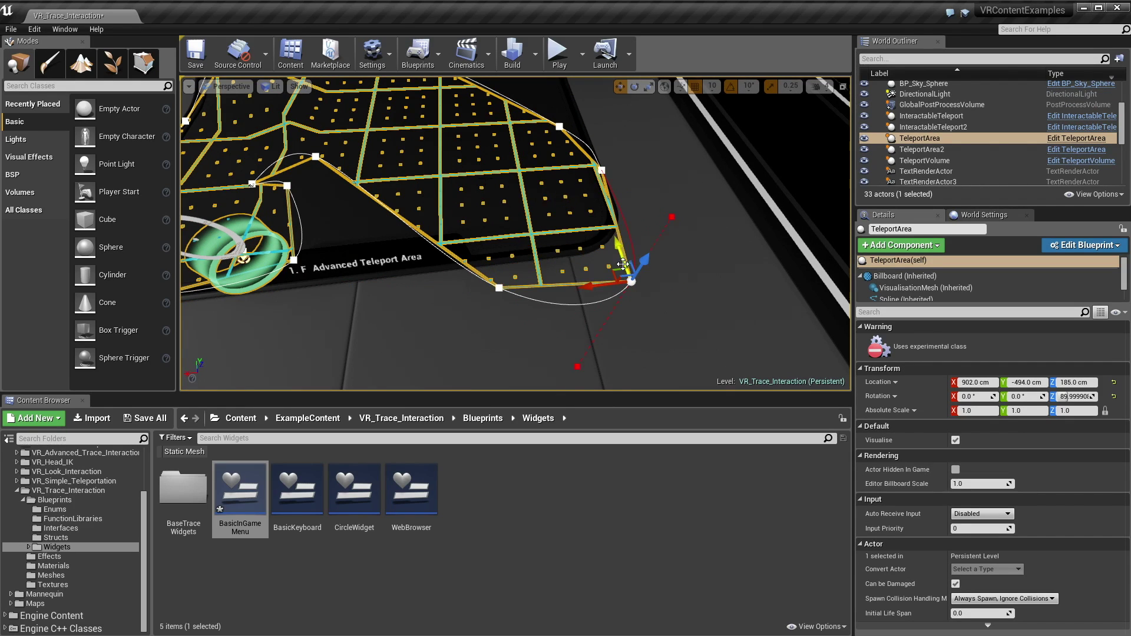
drag(623, 264, 475, 177)
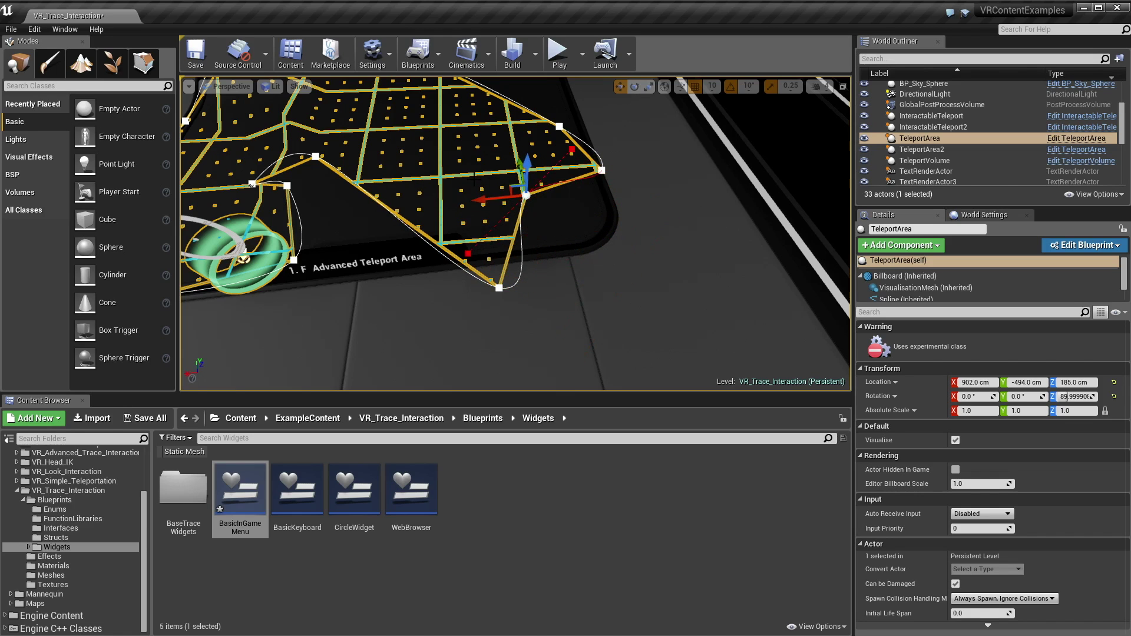
Step: View the reshaped TeleportArea mesh from other sides, and select the TeleportArea2 actor on the hall floor to see its spline
right_drag(469, 175, 463, 171)
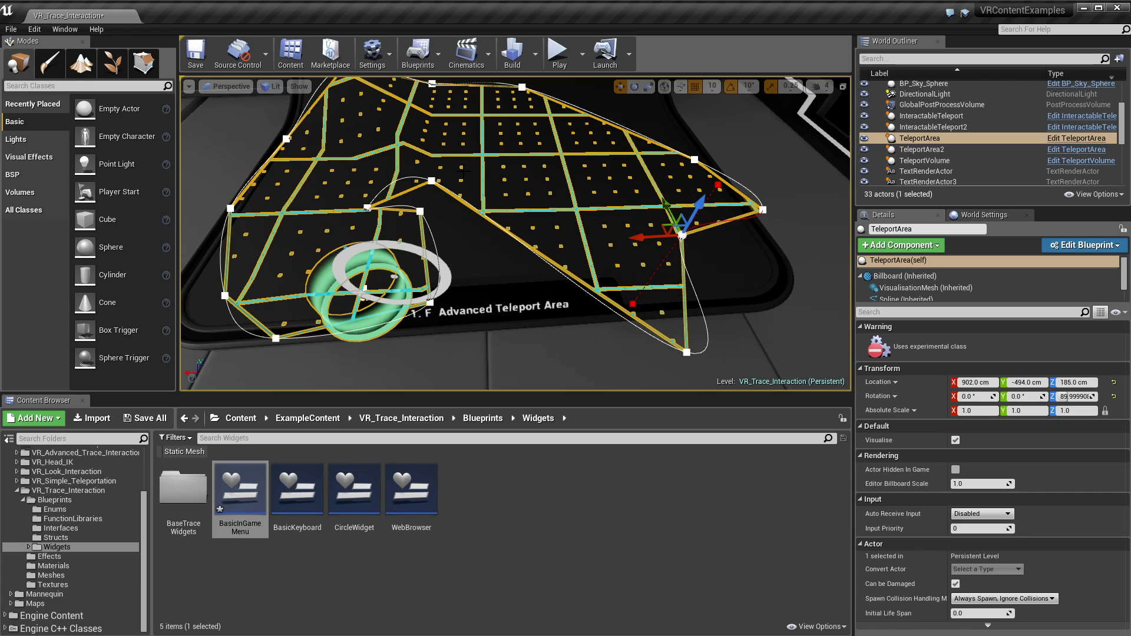
right_drag(527, 190, 526, 189)
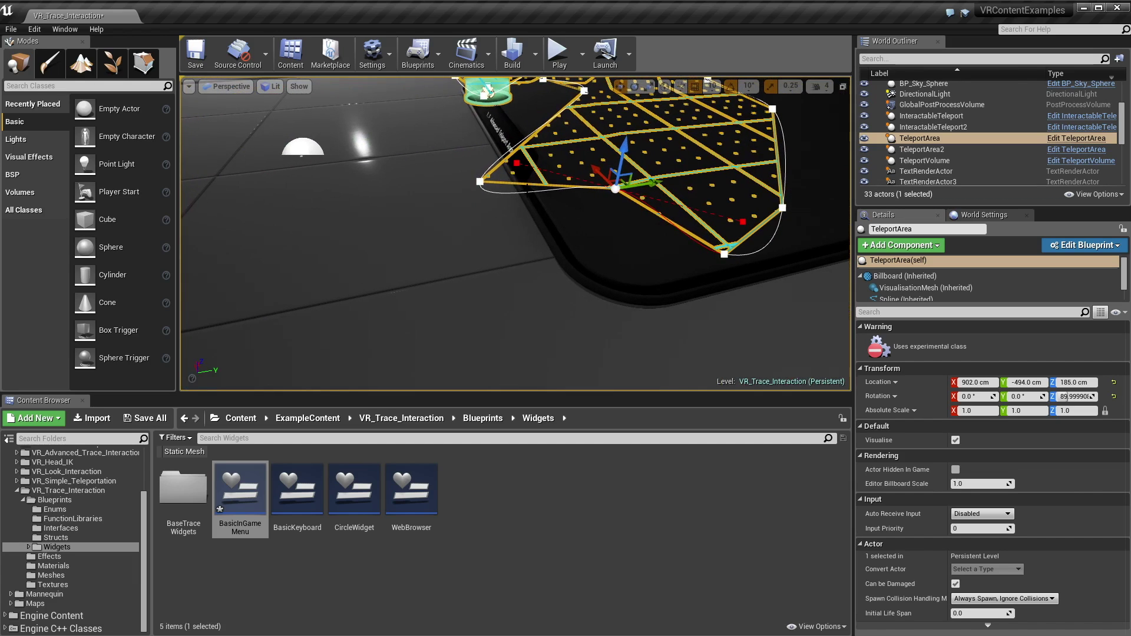
right_drag(489, 246, 462, 253)
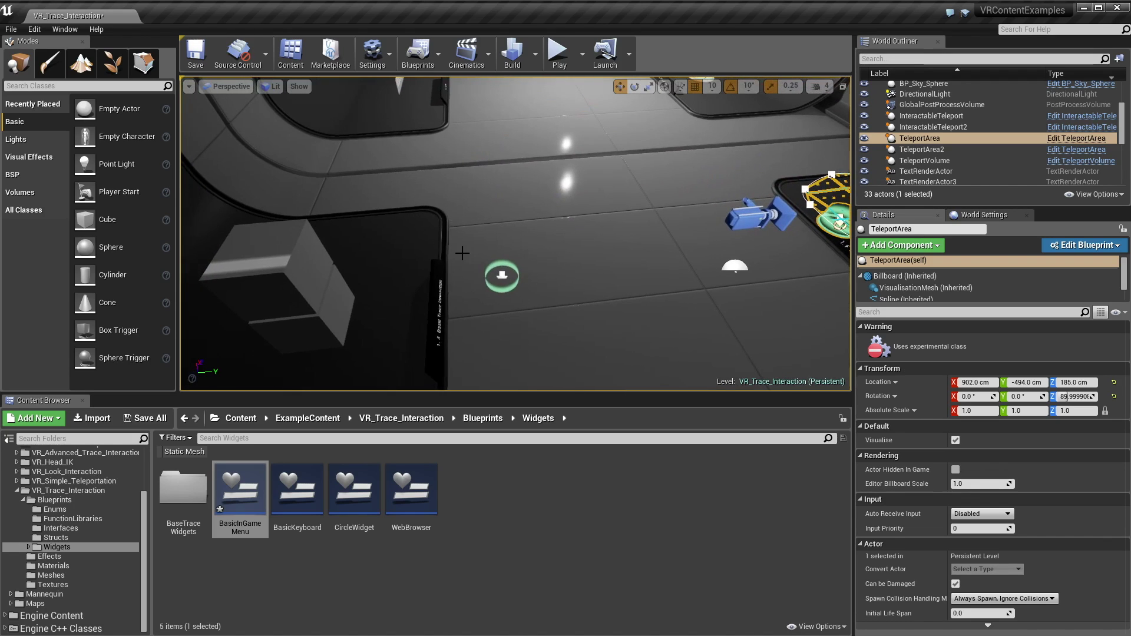
click(499, 273)
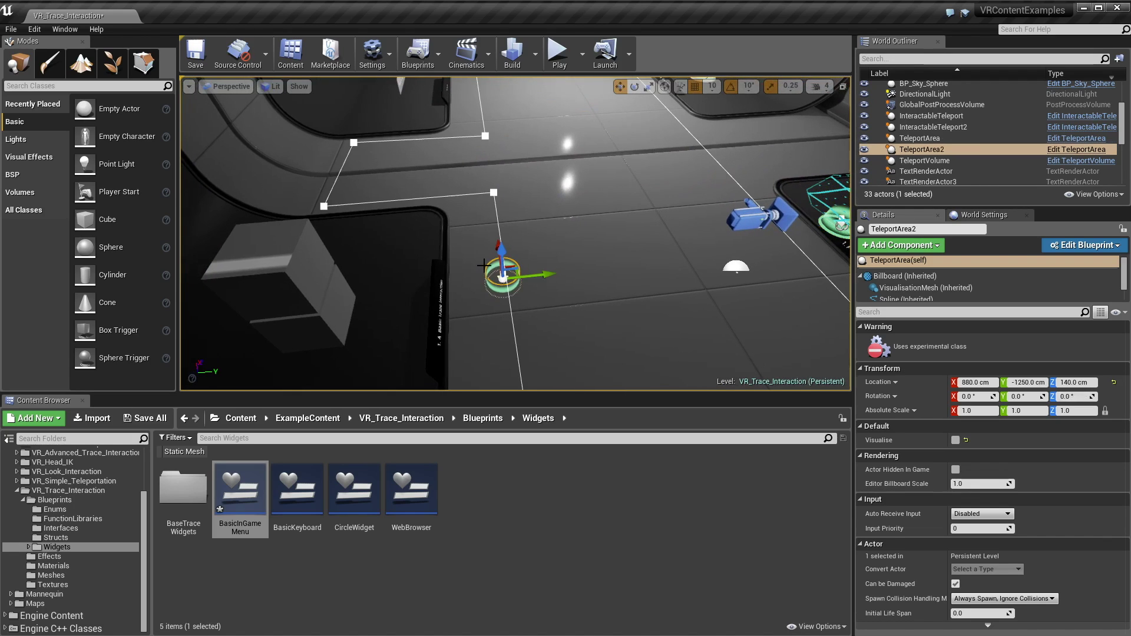
Step: Turn on Visualise for TeleportArea2 to display its teleport mesh across the hall floor
click(955, 440)
right_drag(482, 230, 481, 231)
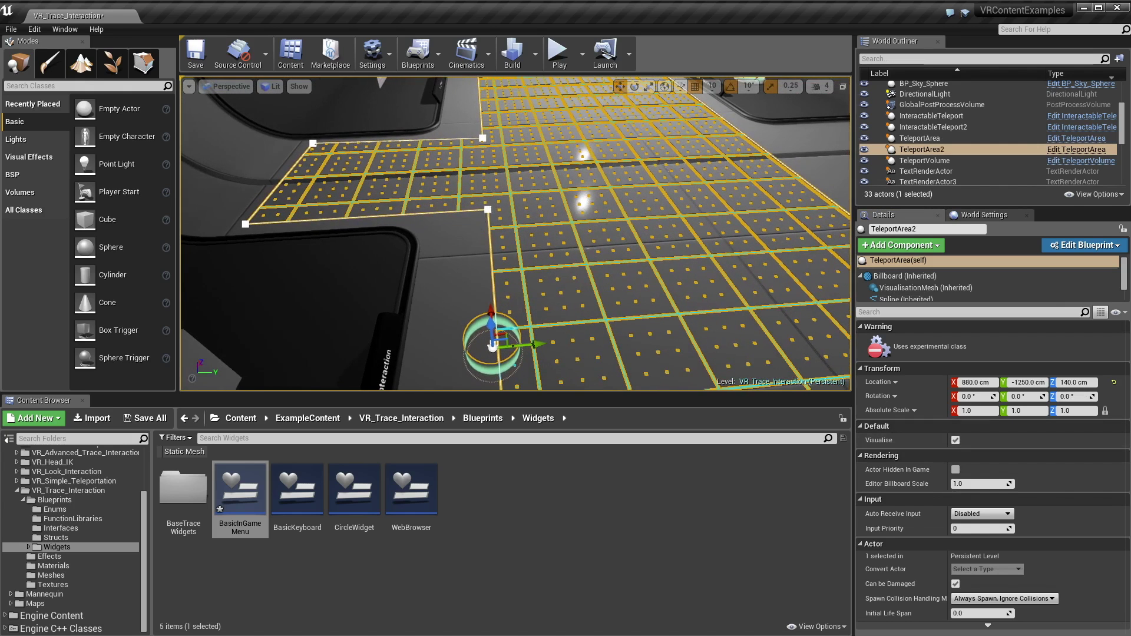
click(483, 185)
right_drag(483, 185, 484, 185)
Step: Shift the TeleportArea2 spline point at the mesh corner between exhibits 1.A and 1.B along the X axis, and inspect the floor mesh
click(465, 160)
drag(550, 127, 544, 131)
click(555, 129)
right_drag(562, 173, 562, 173)
drag(480, 227, 505, 221)
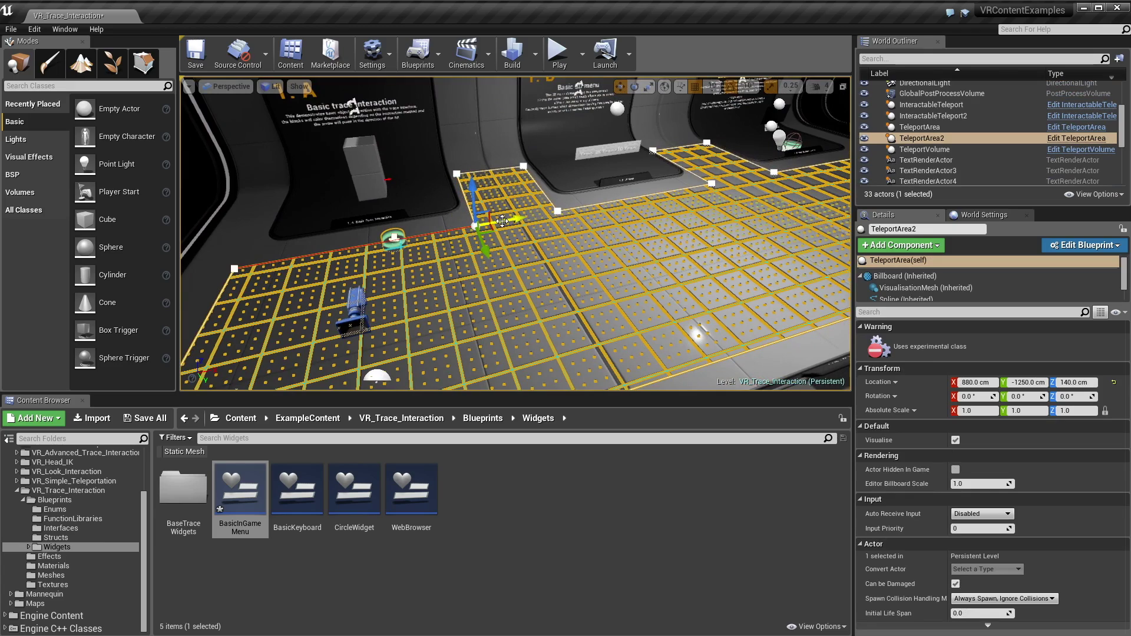
right_drag(503, 220, 503, 221)
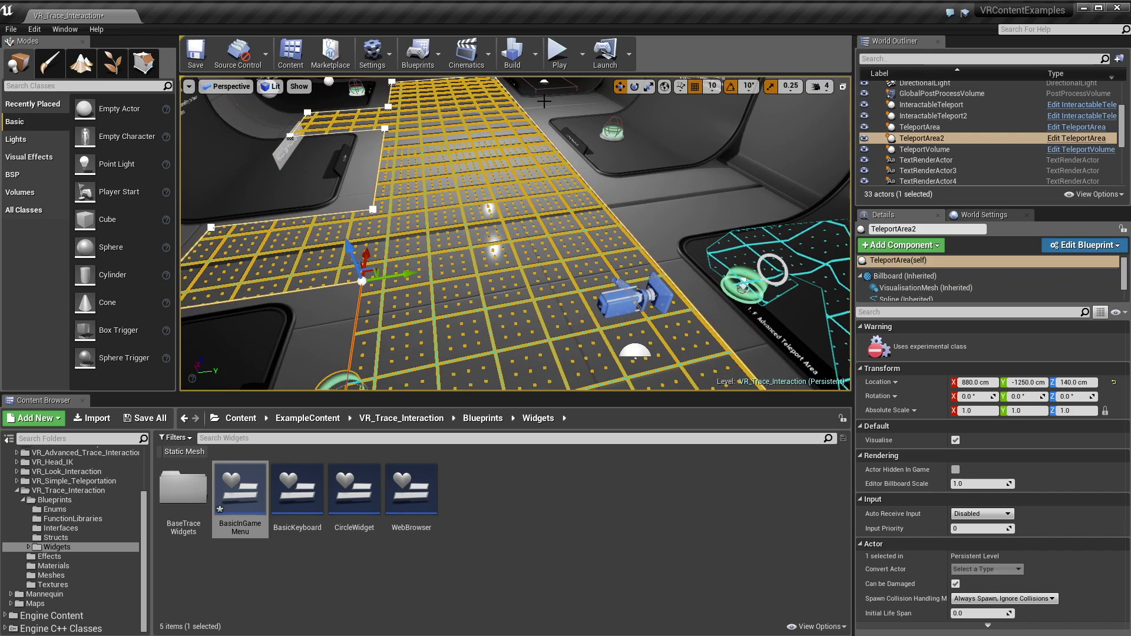
right_drag(645, 228, 667, 238)
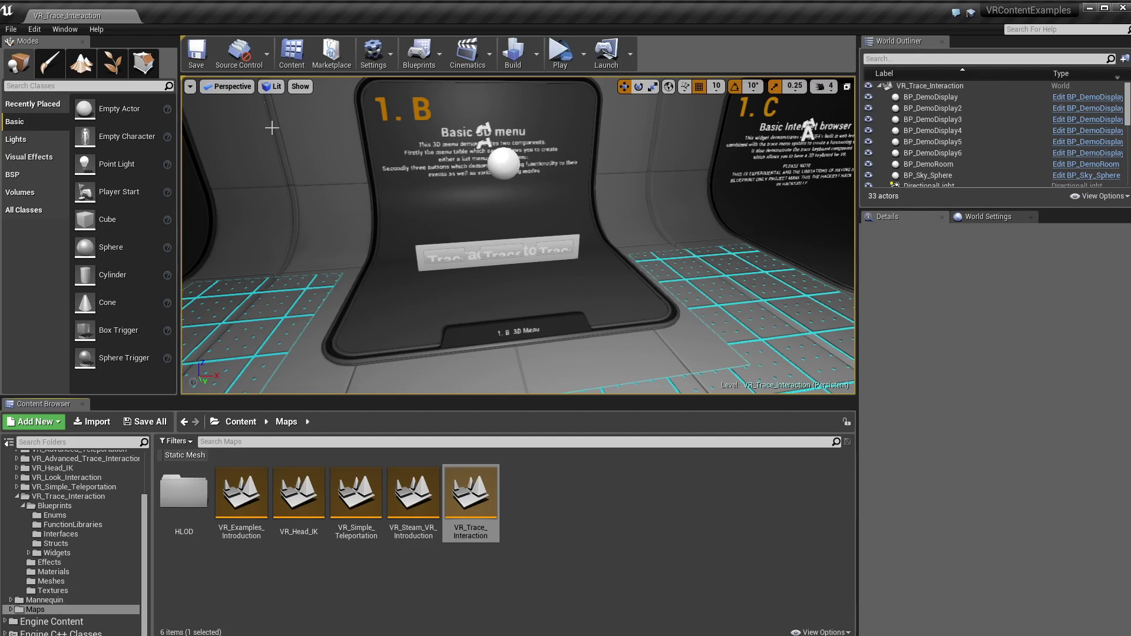
Step: Look over the hall's teleport meshes, then select TeleportArea at the 1.F exhibit and focus the view on its spline mesh
right_drag(344, 197, 345, 197)
right_drag(188, 155, 363, 195)
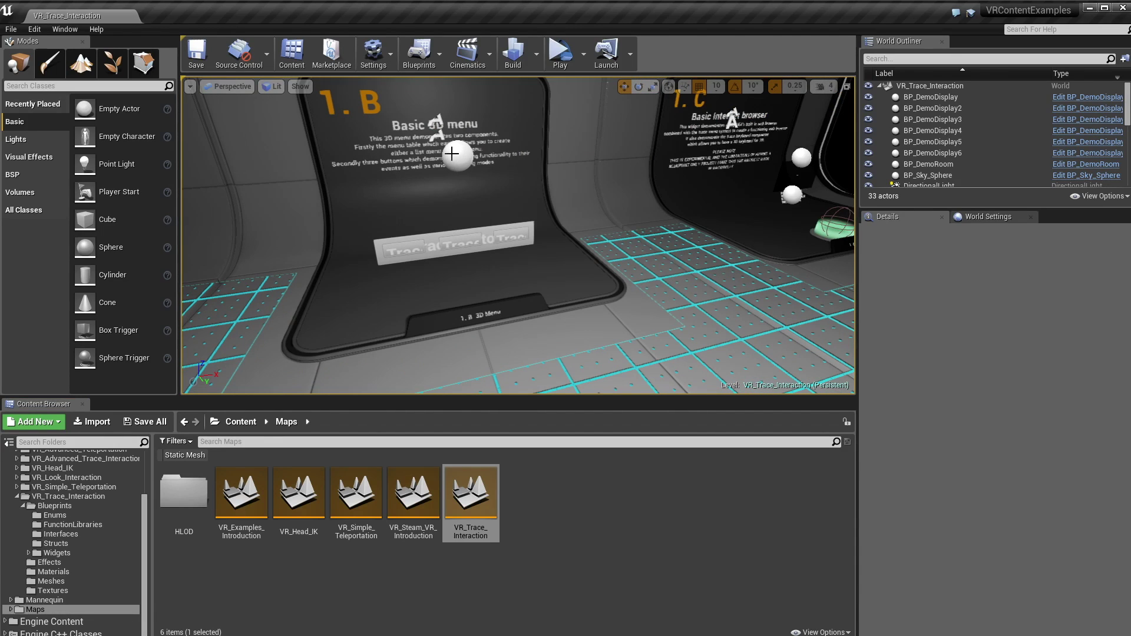
right_drag(468, 193, 467, 192)
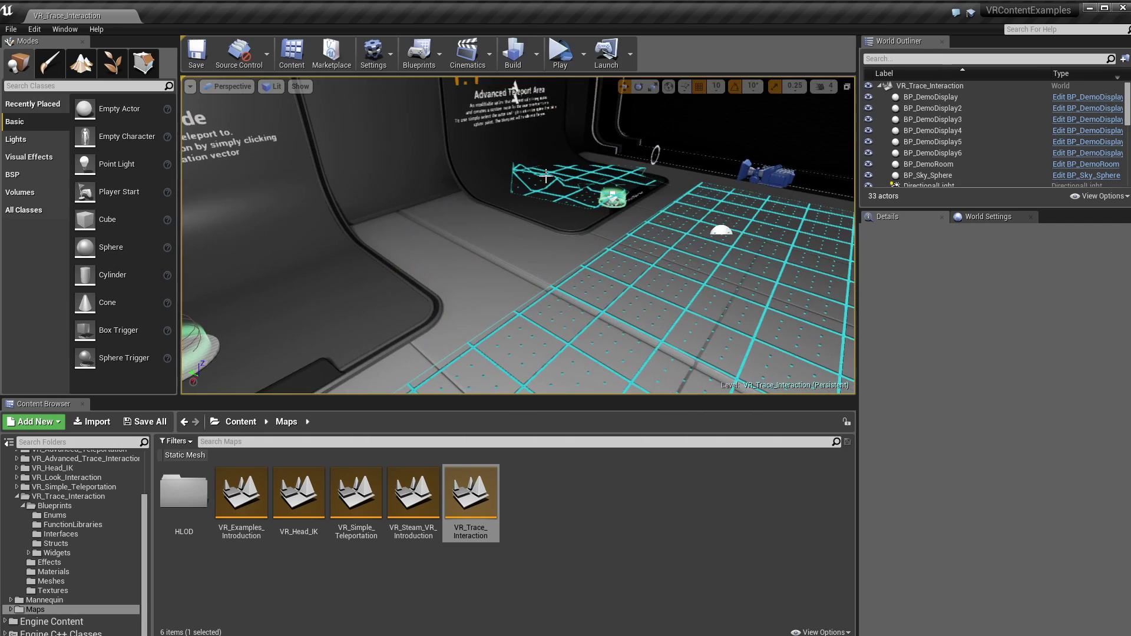
click(607, 198)
key(f)
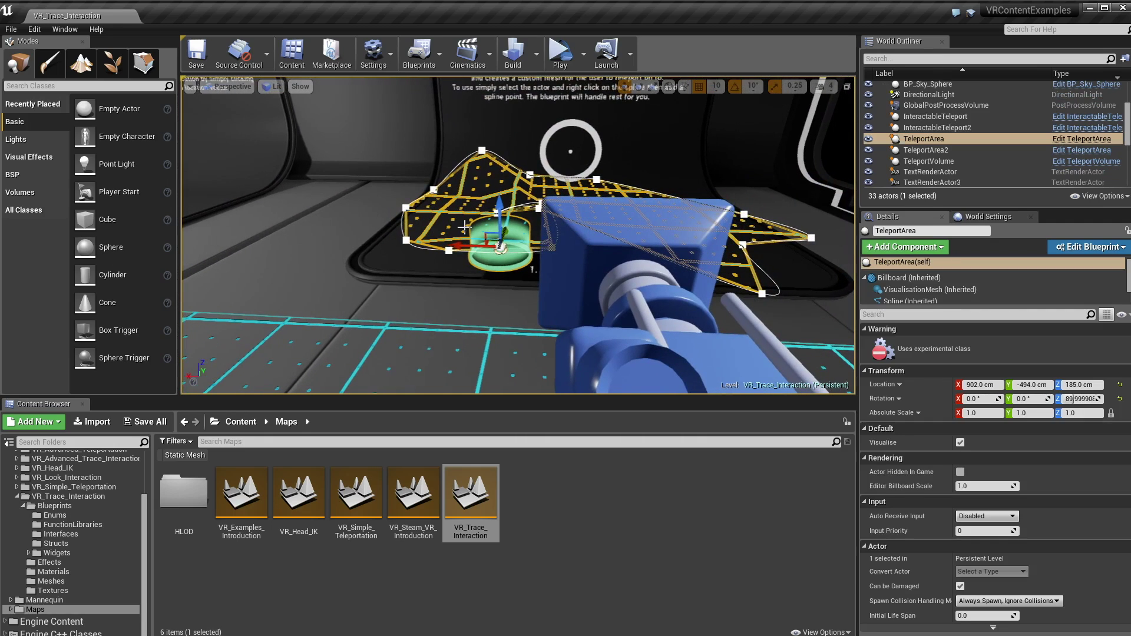
key(s)
right_drag(470, 225, 506, 205)
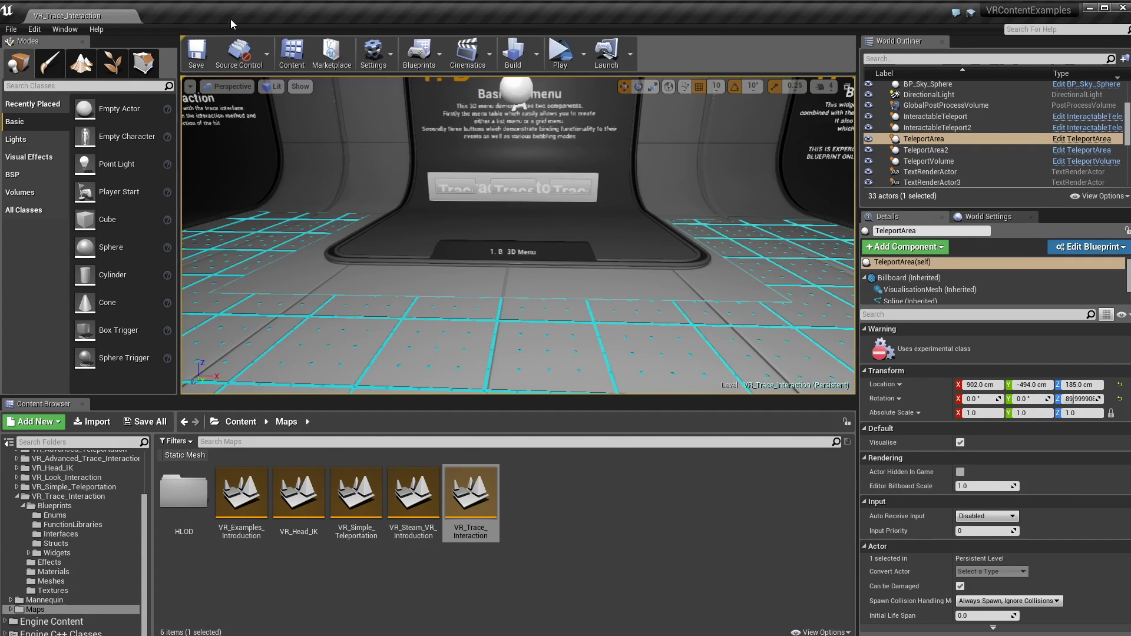